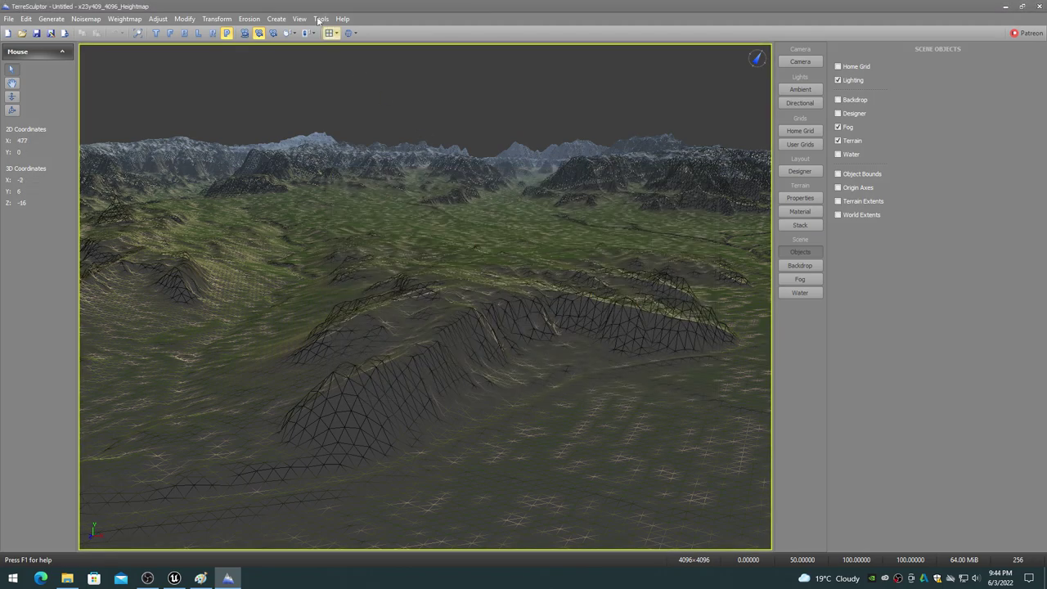
# Step: Review the Unreal Engine Landscape Sizes reference and the Dimensions page of Settings
pyautogui.click(320, 18)
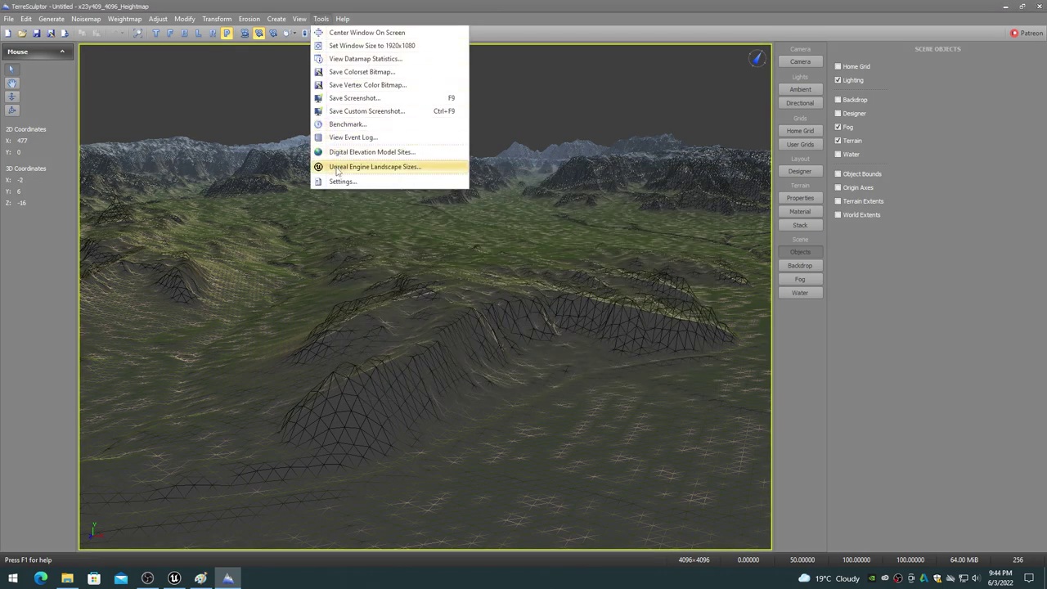
pyautogui.click(339, 167)
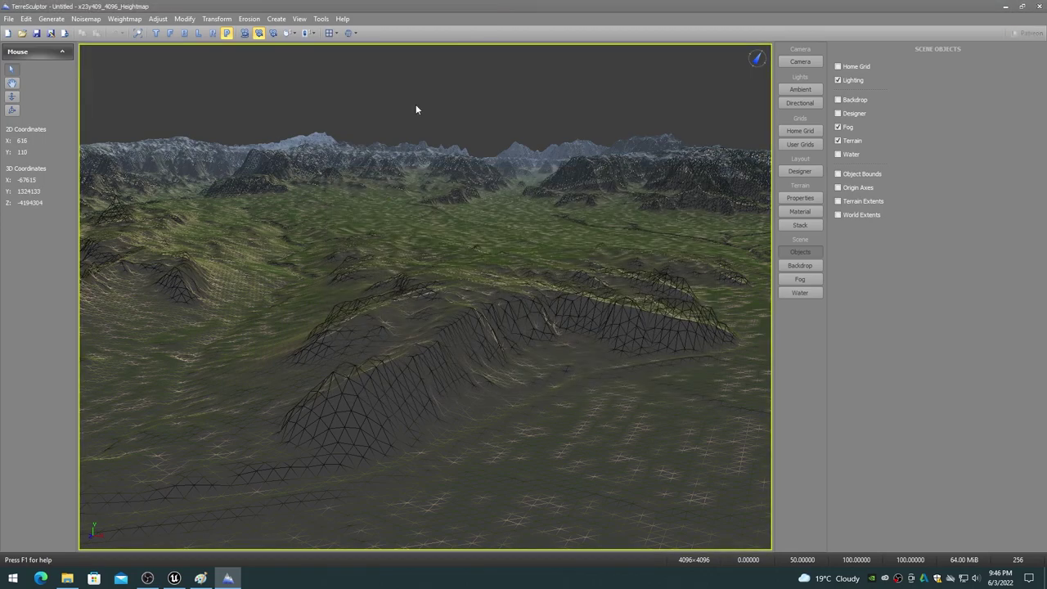
pyautogui.click(321, 18)
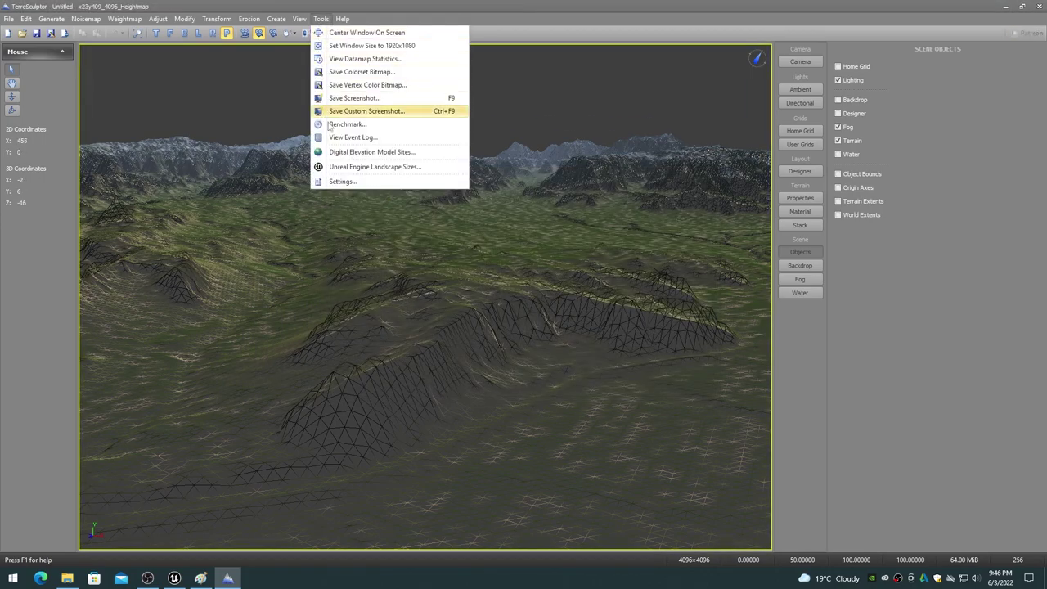
pyautogui.click(342, 181)
pyautogui.click(464, 162)
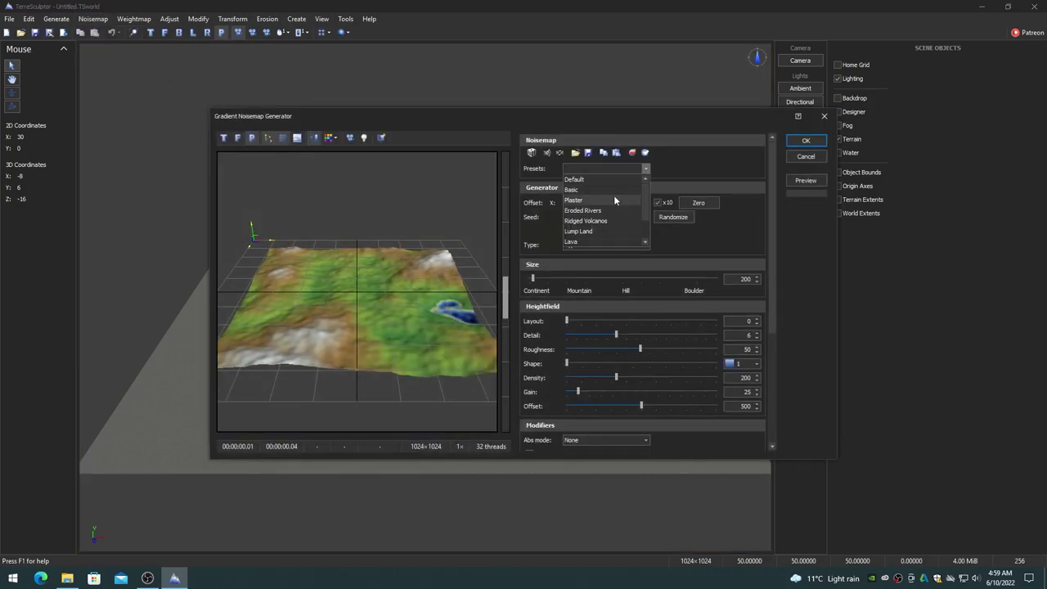
# Step: Apply the Eroded Rivers noise preset in the Gradient Noisemap Generator
pyautogui.click(608, 210)
pyautogui.click(645, 169)
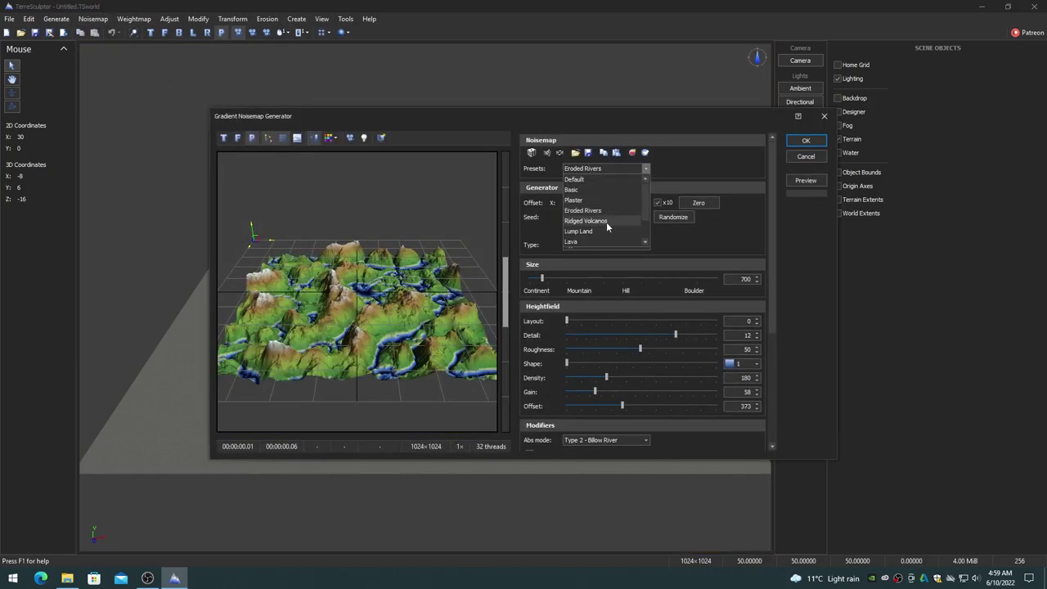
pyautogui.press('Escape')
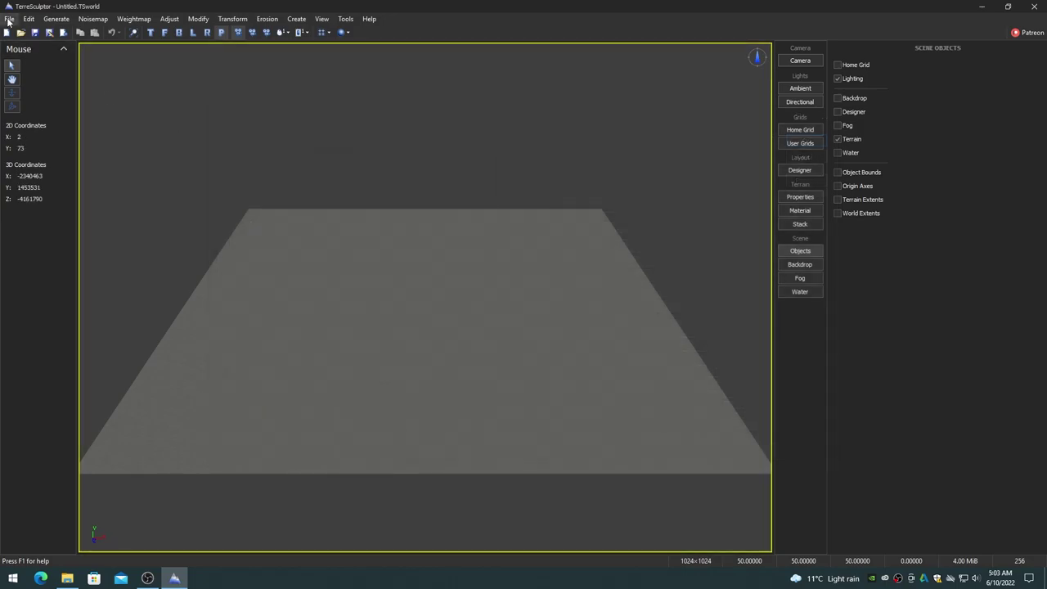
# Step: Look through the file formats offered by Import Terrain
pyautogui.click(9, 19)
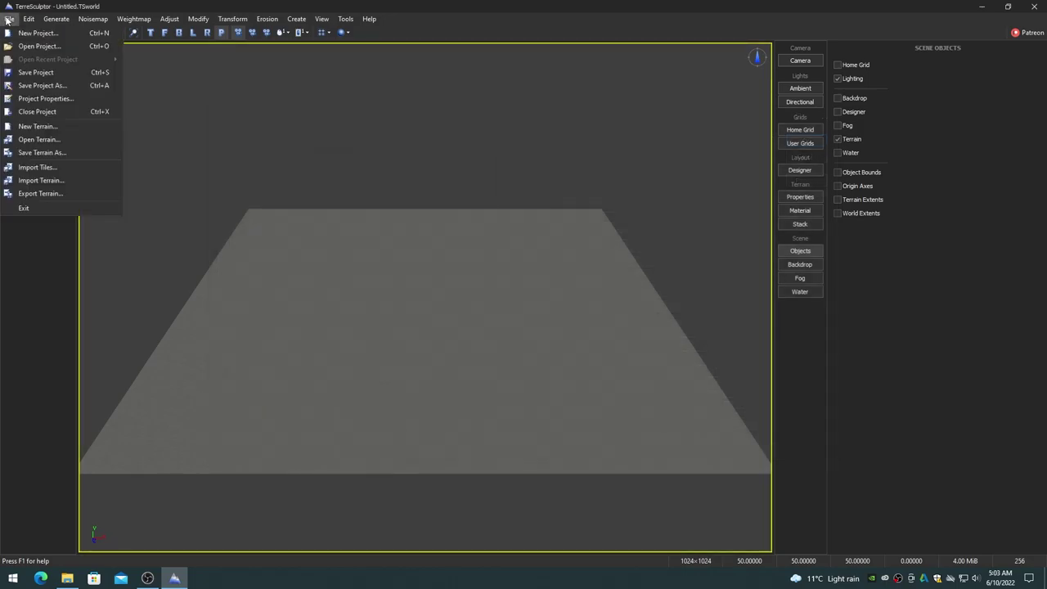
pyautogui.click(29, 180)
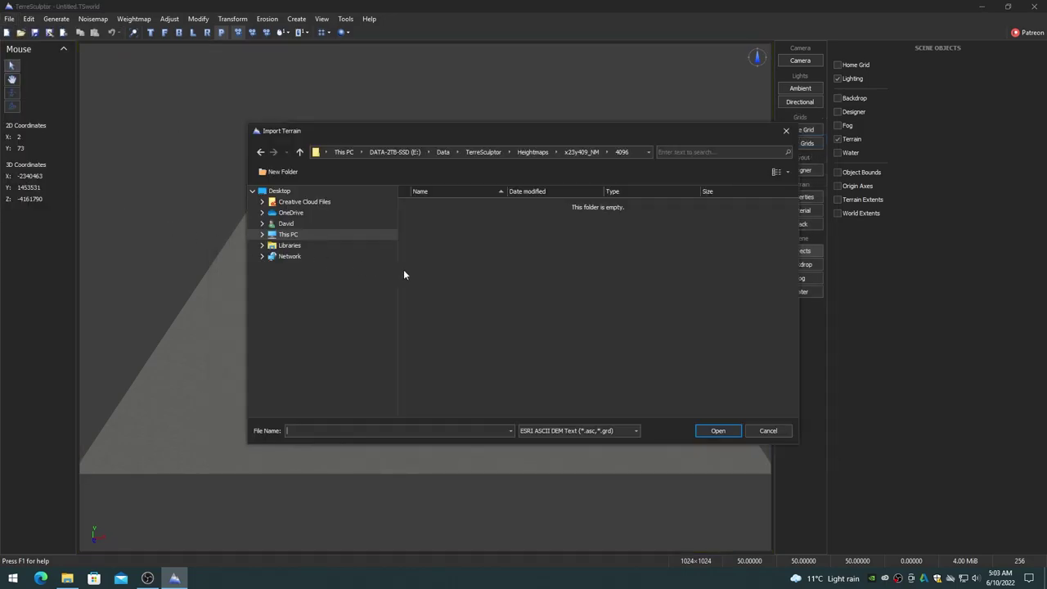
pyautogui.click(637, 430)
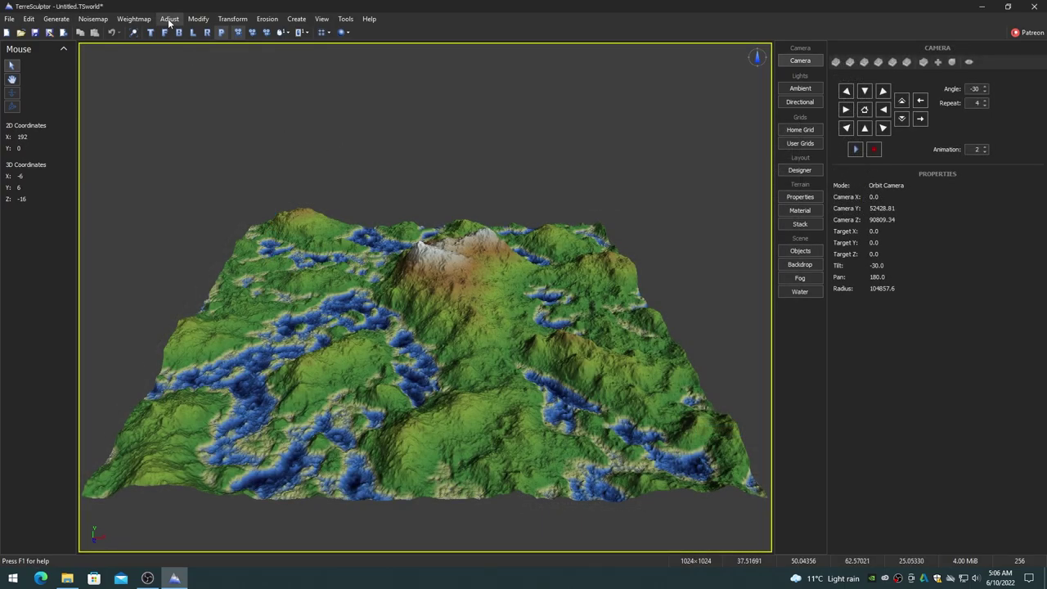
# Step: Bring up the Terrace transform settings and then the Tile Creator
pyautogui.click(169, 20)
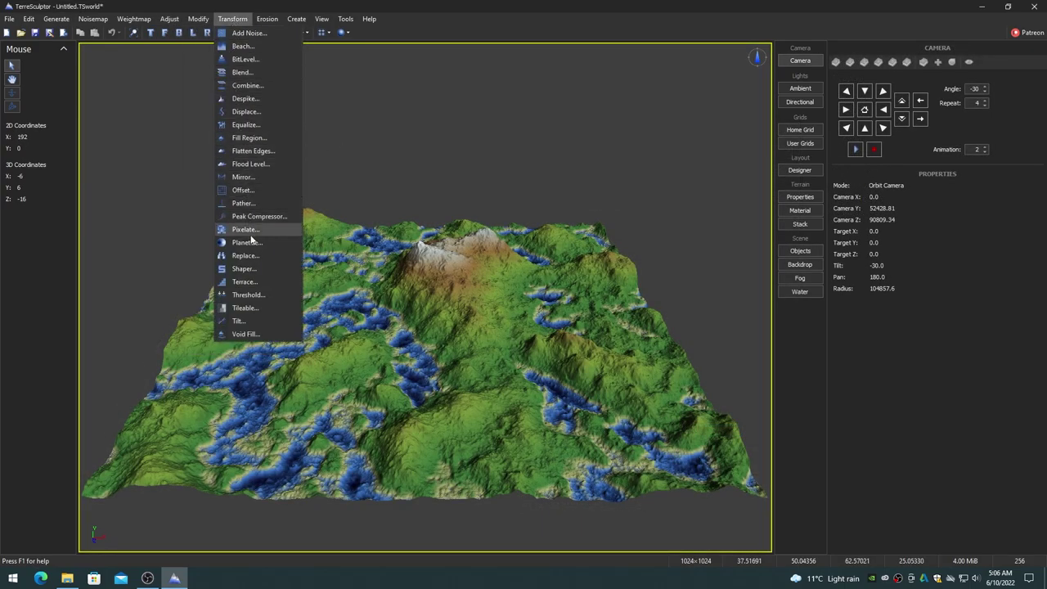
pyautogui.click(245, 281)
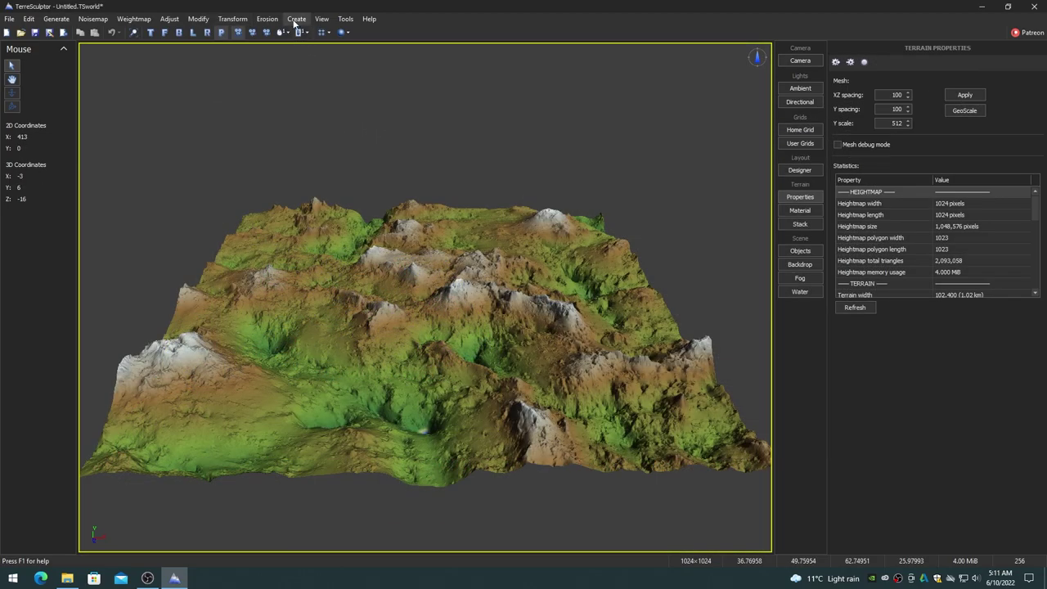
pyautogui.click(296, 19)
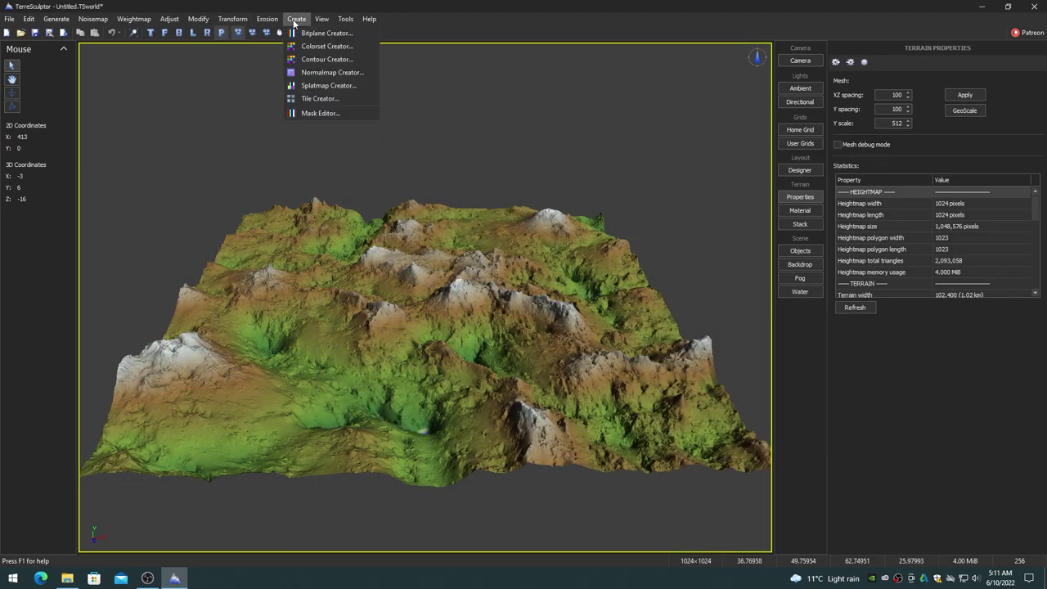
pyautogui.click(309, 99)
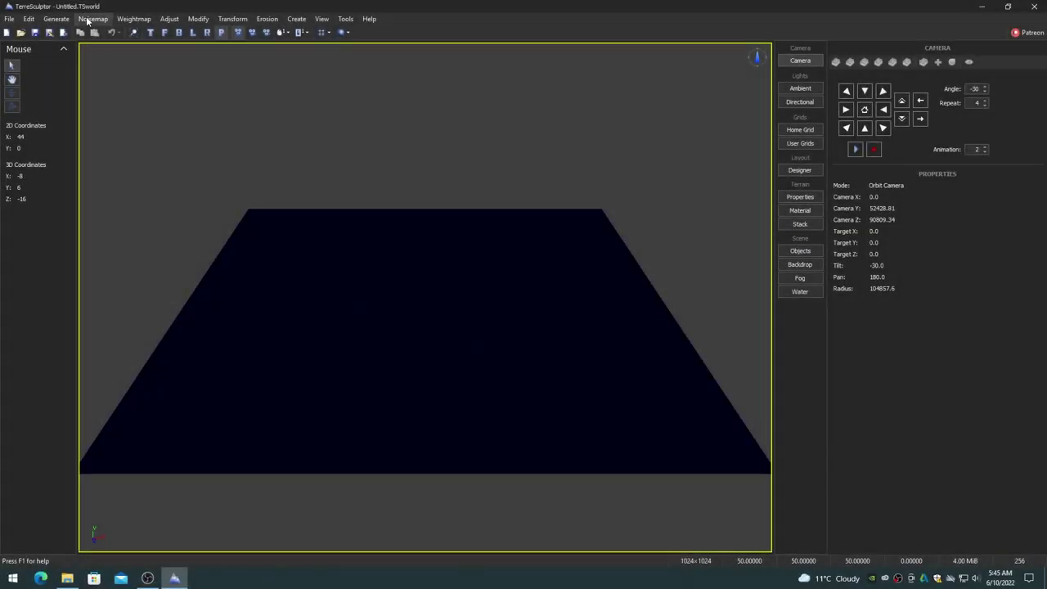
pyautogui.click(93, 18)
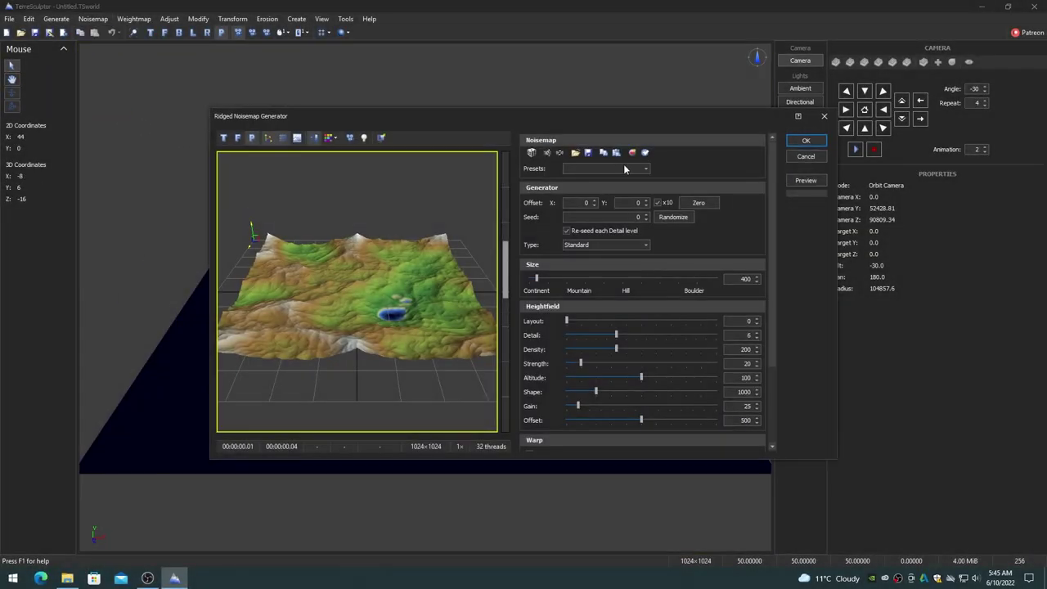
pyautogui.click(645, 167)
pyautogui.click(601, 231)
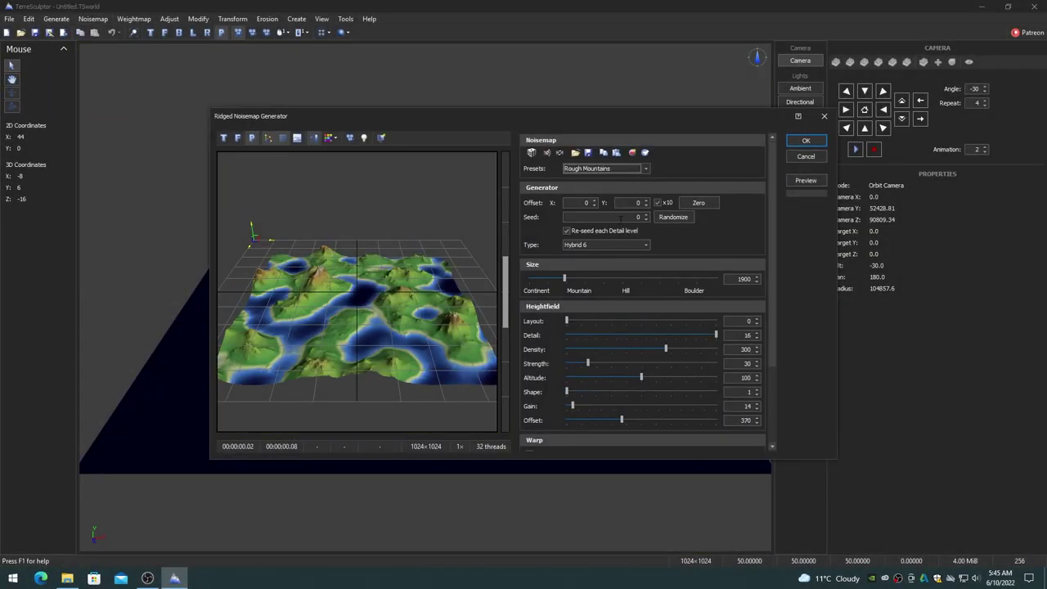
pyautogui.click(805, 140)
pyautogui.click(231, 18)
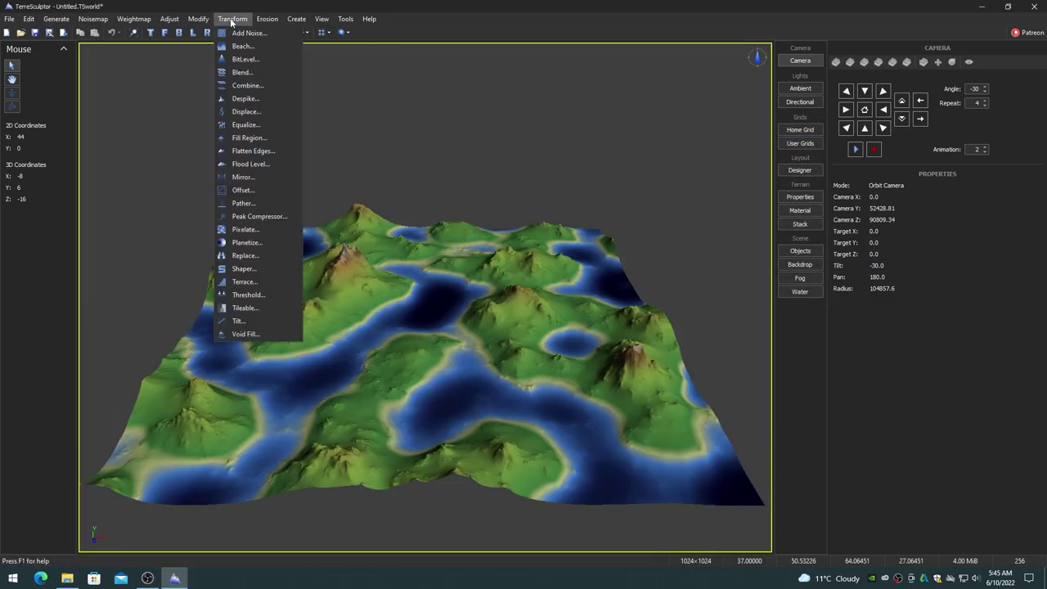
pyautogui.click(250, 164)
pyautogui.moveTo(600, 347); pyautogui.dragTo(603, 327)
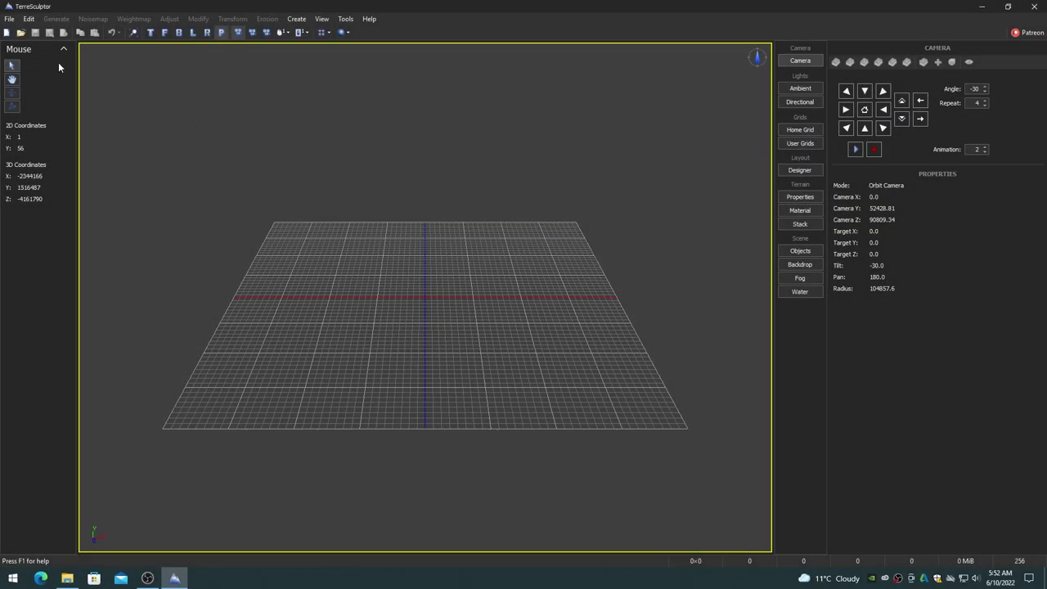
pyautogui.click(9, 18)
pyautogui.click(34, 38)
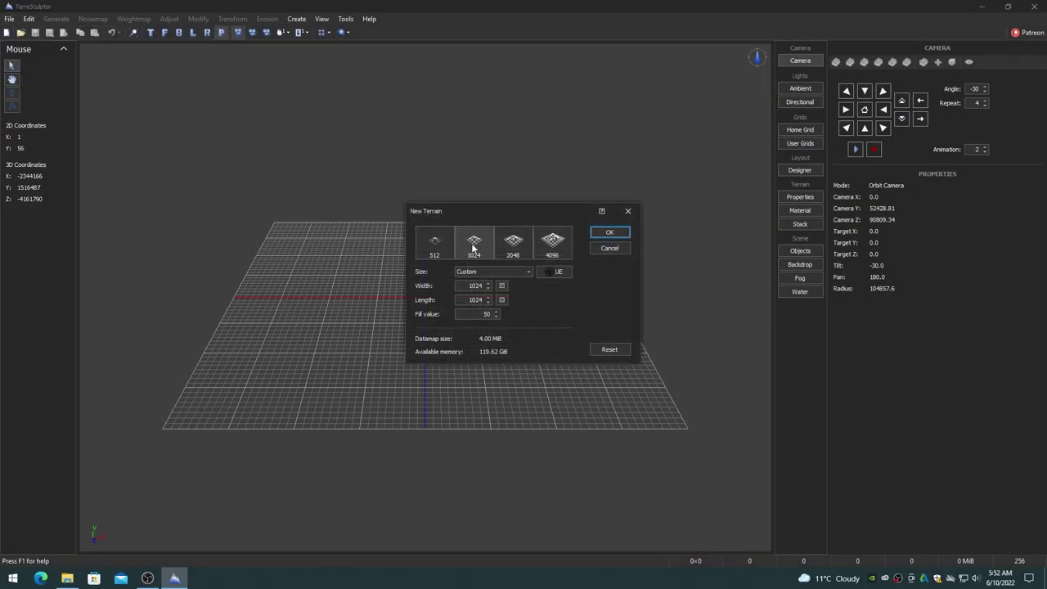
pyautogui.click(553, 271)
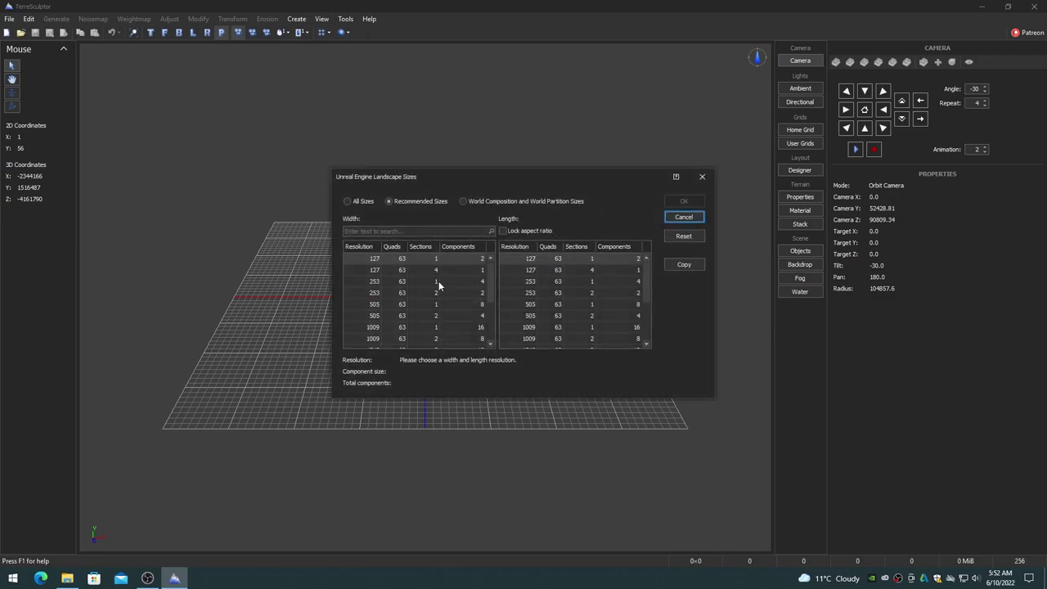
pyautogui.click(374, 328)
pyautogui.click(532, 294)
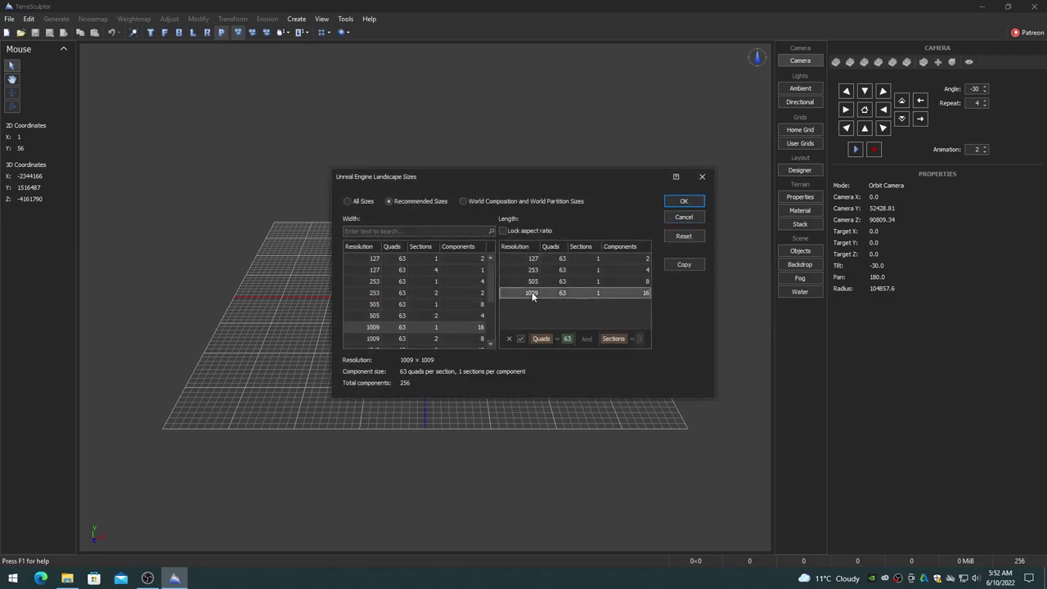
pyautogui.click(684, 201)
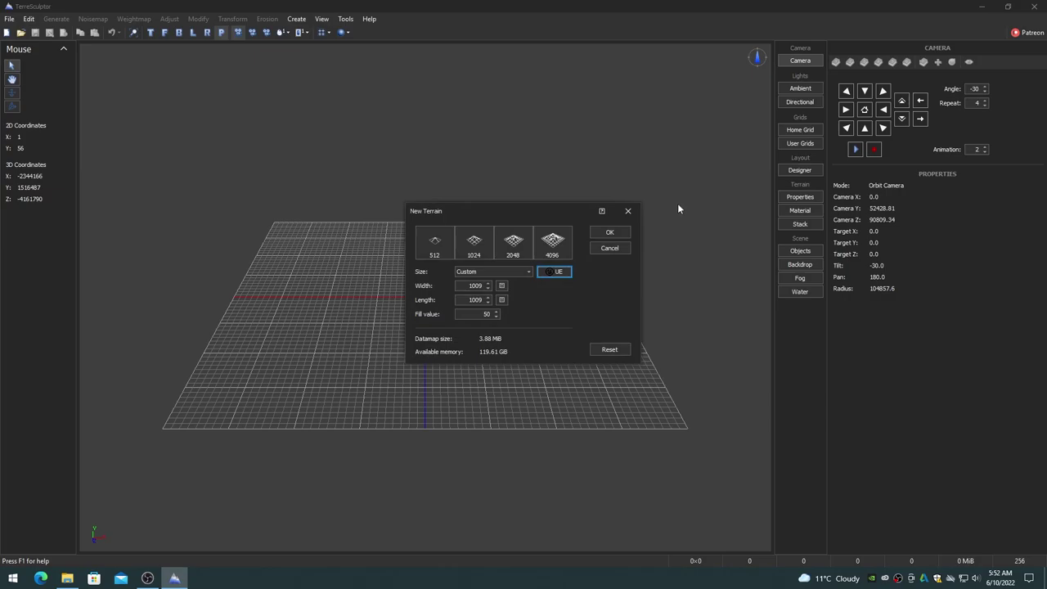
pyautogui.click(608, 232)
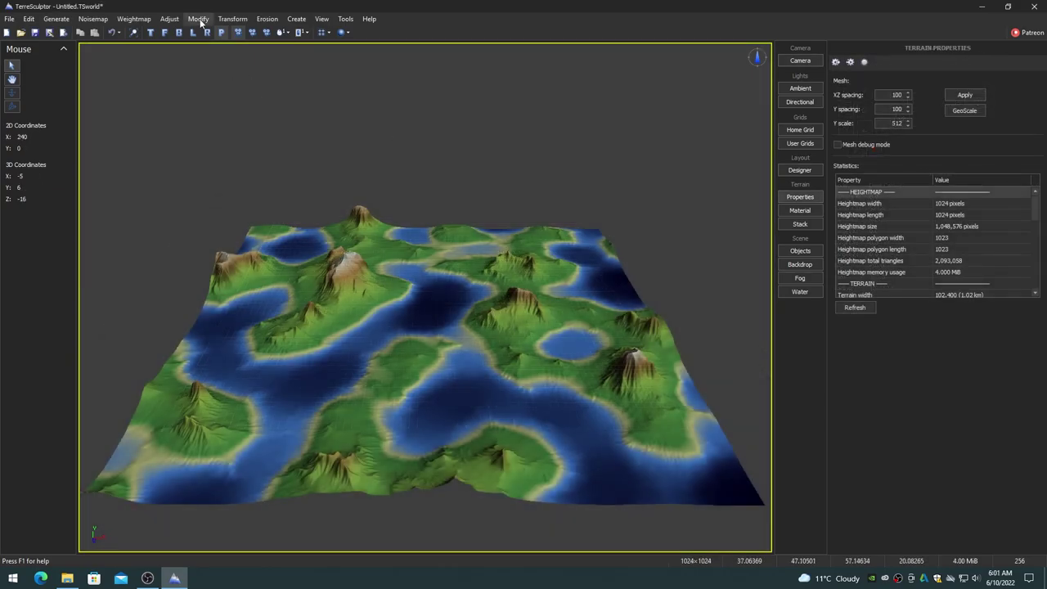
pyautogui.click(200, 19)
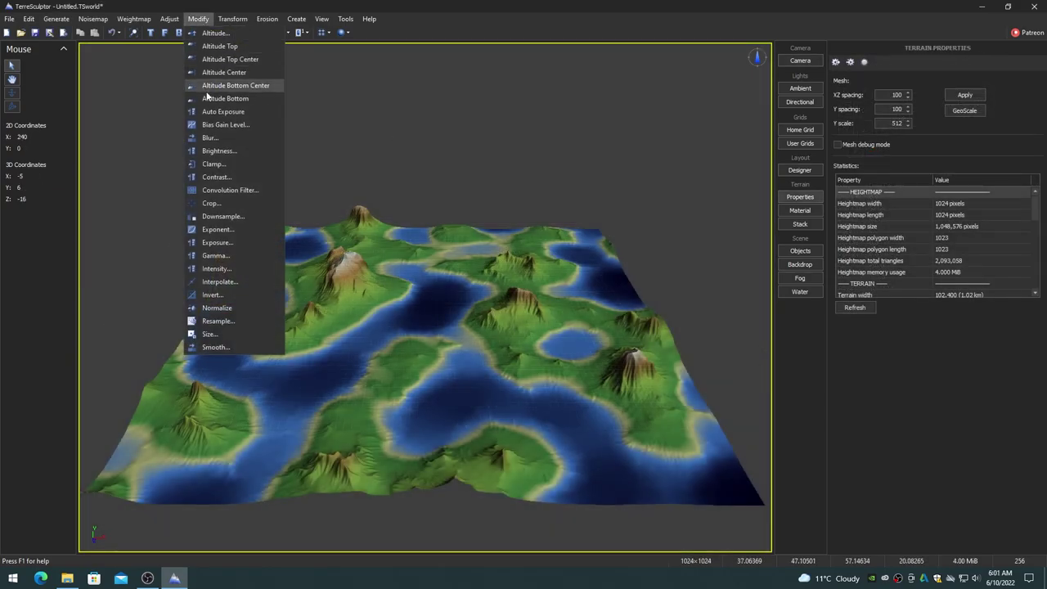
pyautogui.click(221, 309)
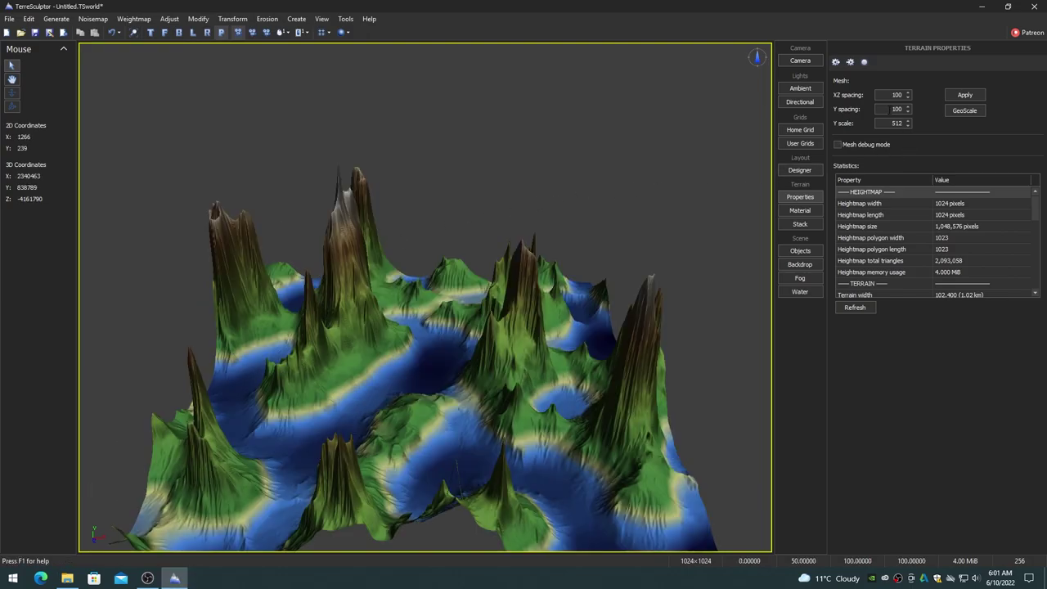
pyautogui.doubleClick(897, 109)
pyautogui.write('2')
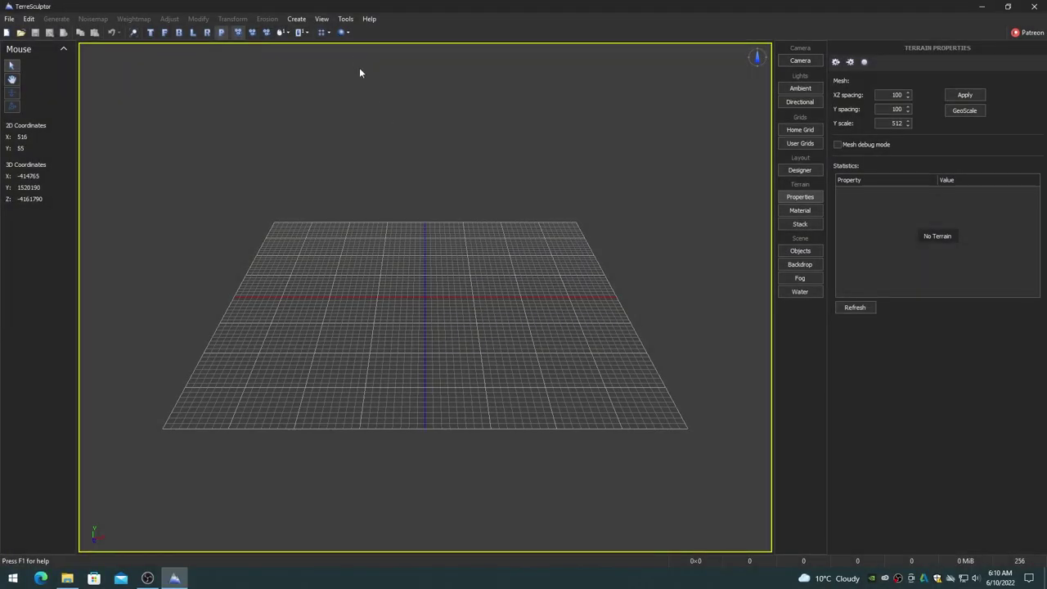
# Step: Show the Digital Elevation Model Sites list from the Tools menu
pyautogui.click(347, 19)
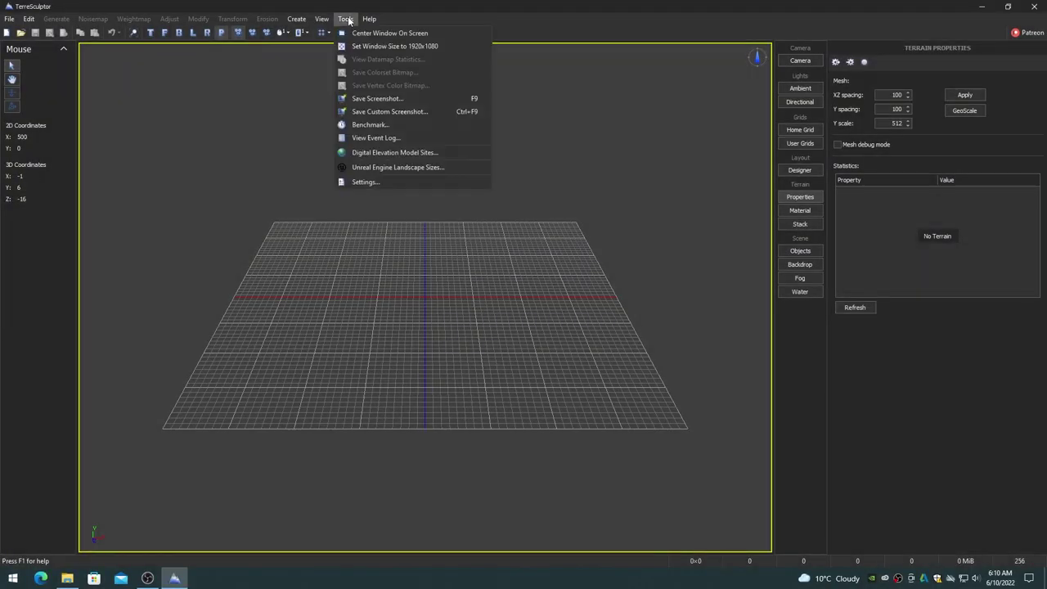
pyautogui.click(370, 153)
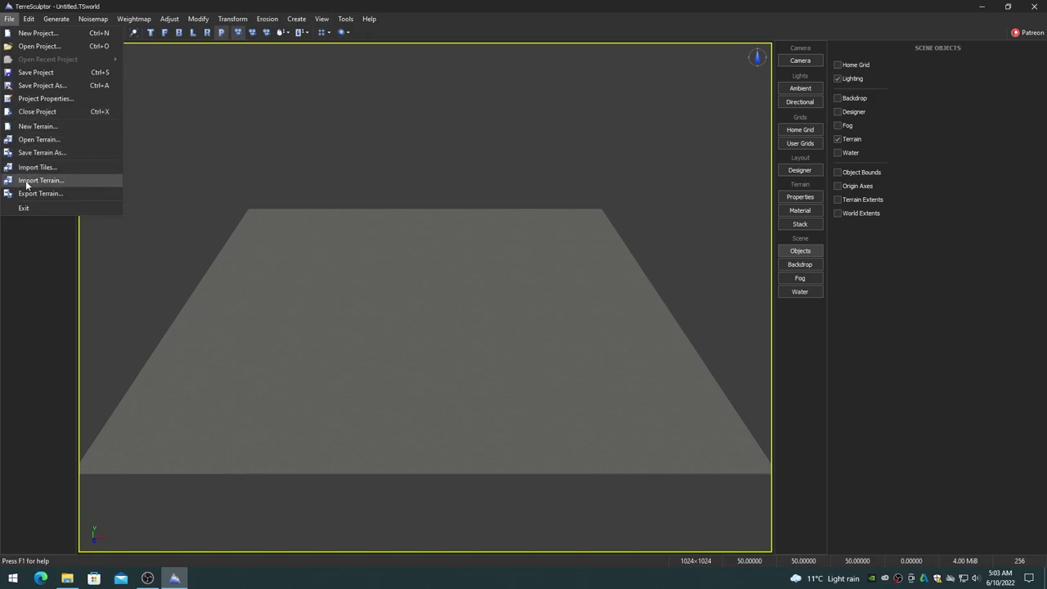
# Step: Browse the importable terrain file types in the import dialog
pyautogui.click(33, 180)
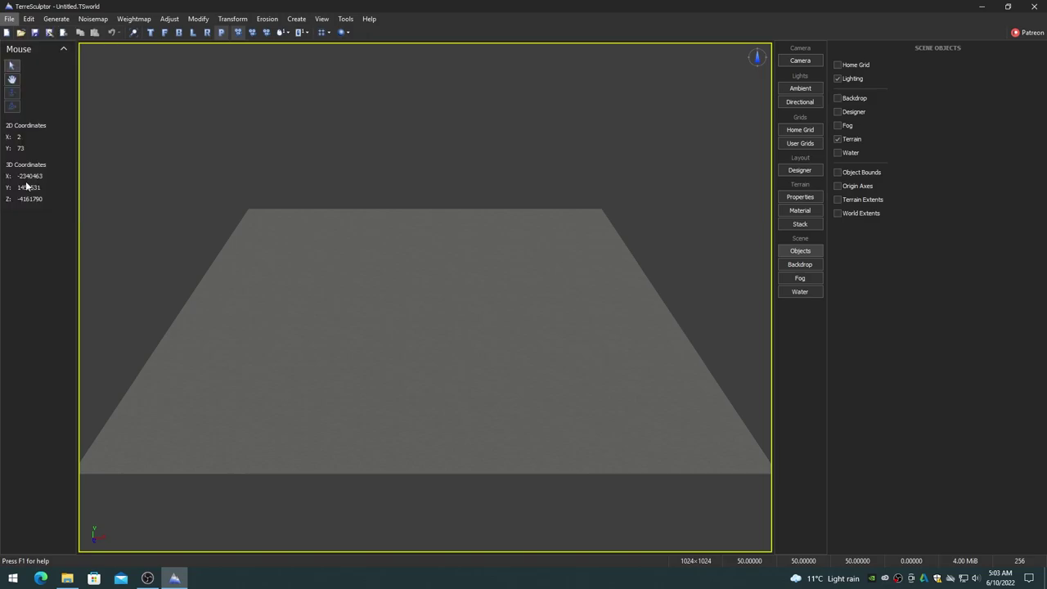
pyautogui.click(635, 430)
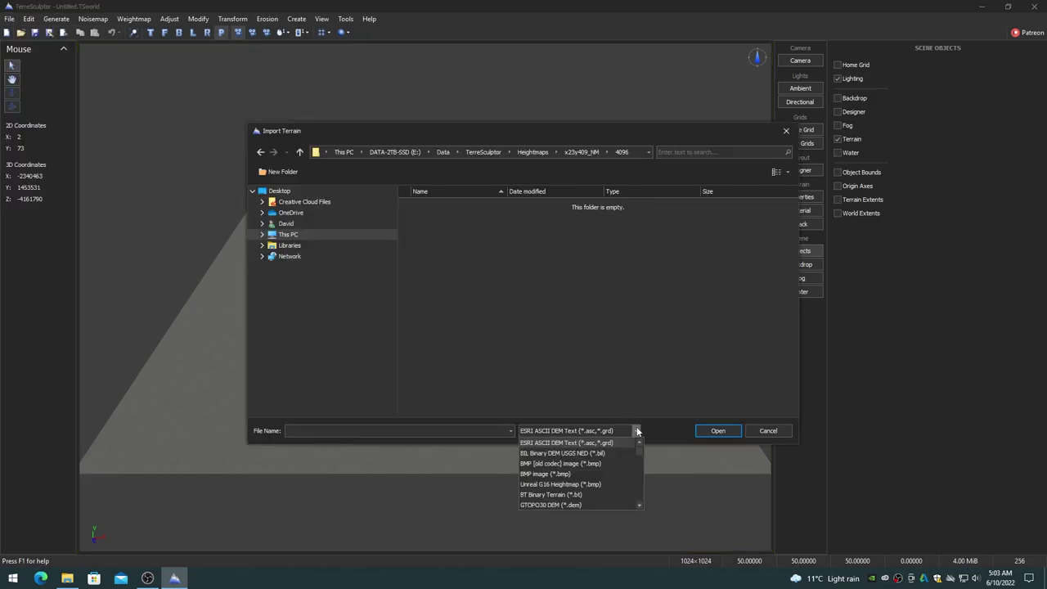
pyautogui.scroll(2, 639, 457)
pyautogui.moveTo(639, 456); pyautogui.dragTo(640, 493)
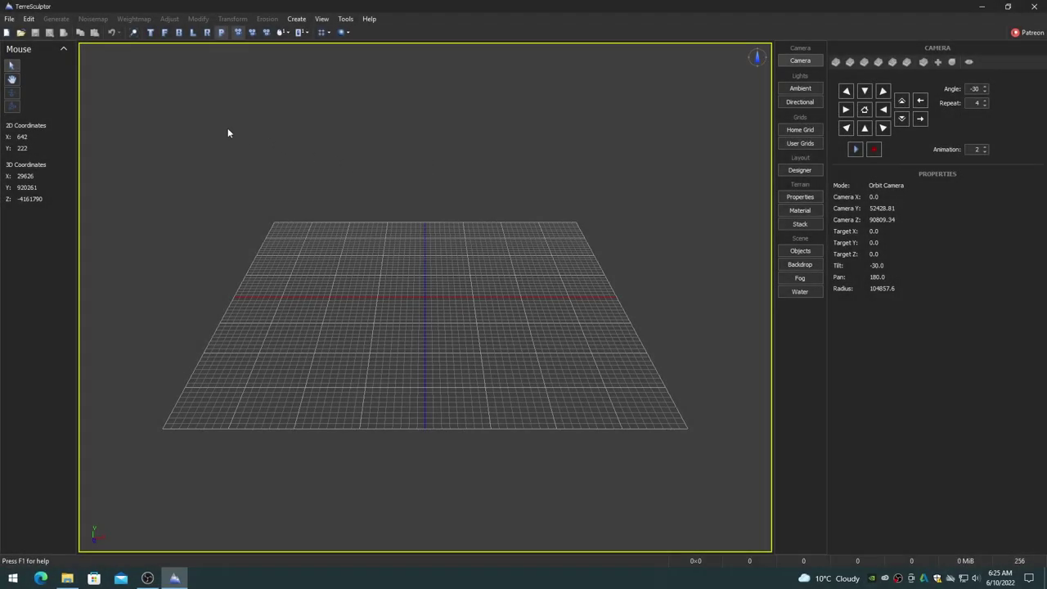
# Step: Import the USGS one-meter Animas TIF as a 10012×10012 terrain
pyautogui.click(9, 18)
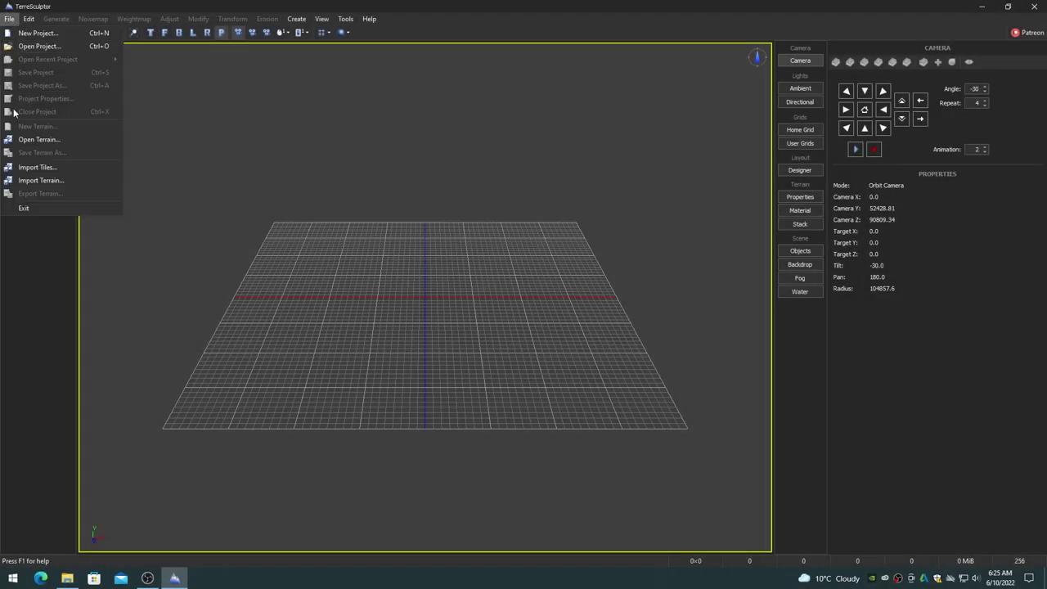
pyautogui.click(33, 178)
pyautogui.doubleClick(455, 226)
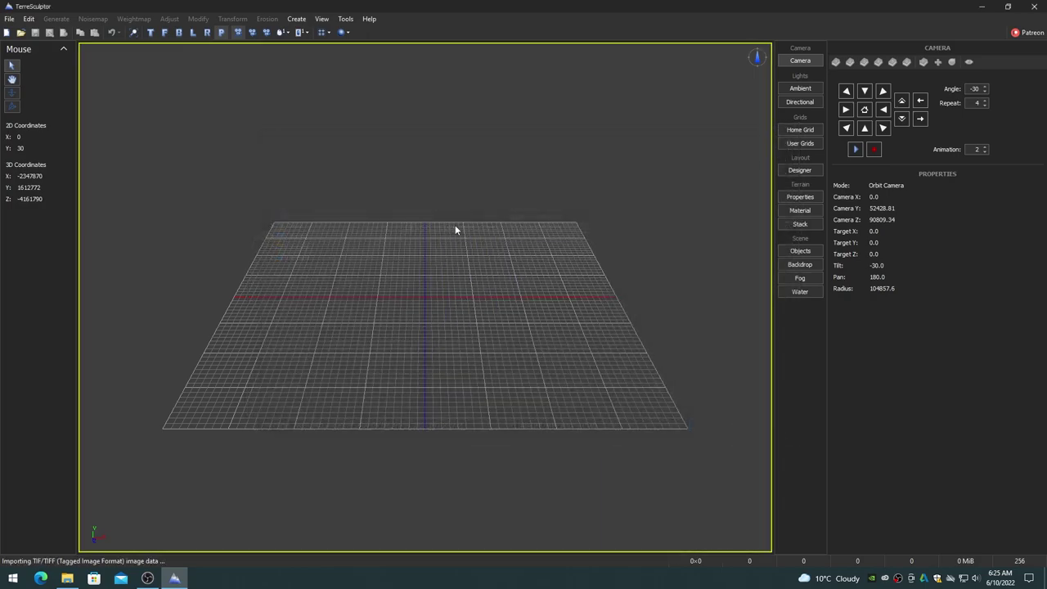
pyautogui.click(638, 192)
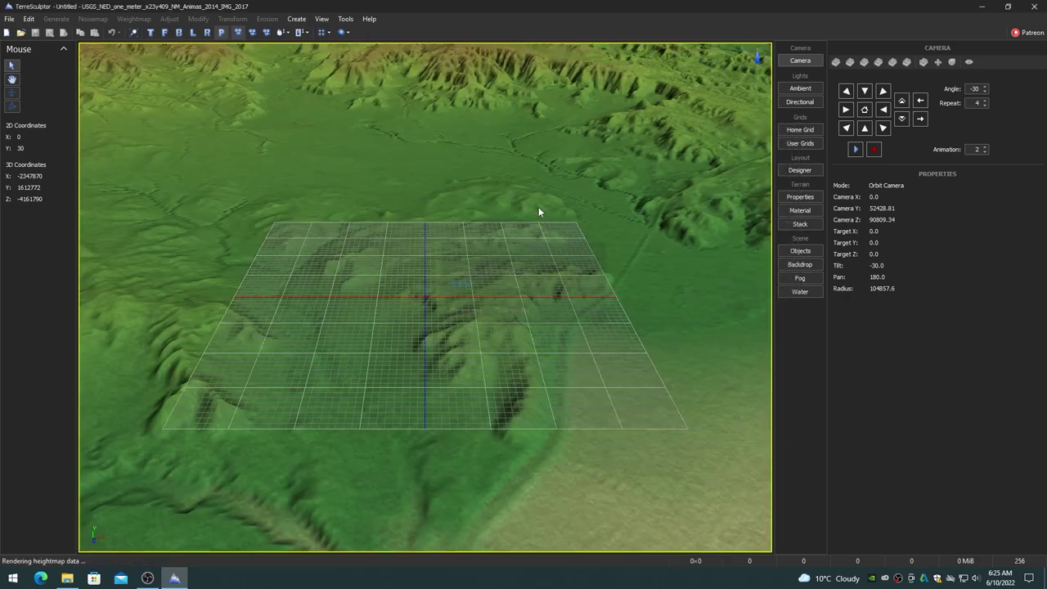
# Step: Bring up the Resample settings from the Modify menu
pyautogui.click(133, 32)
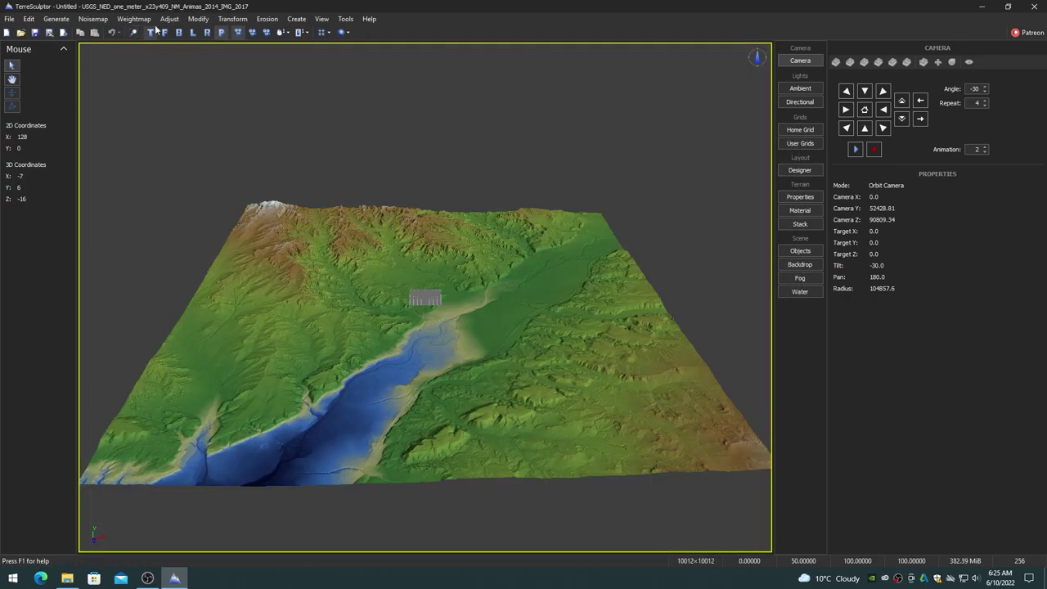
pyautogui.click(197, 18)
pyautogui.click(218, 320)
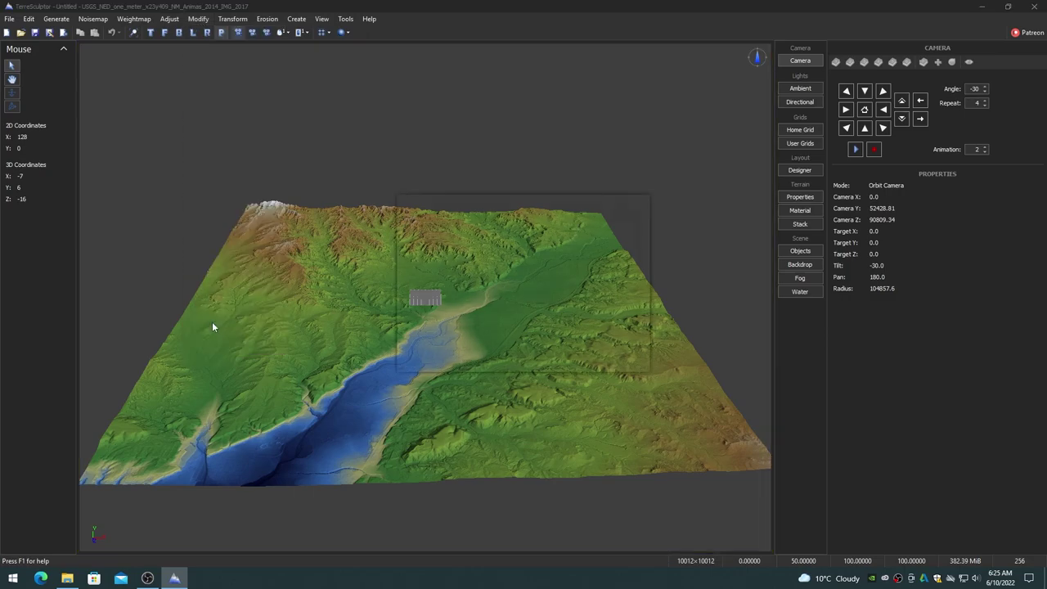
# Step: Resample the 10012×10012 terrain to 8129×8129 using the Unreal Engine size list
pyautogui.click(624, 270)
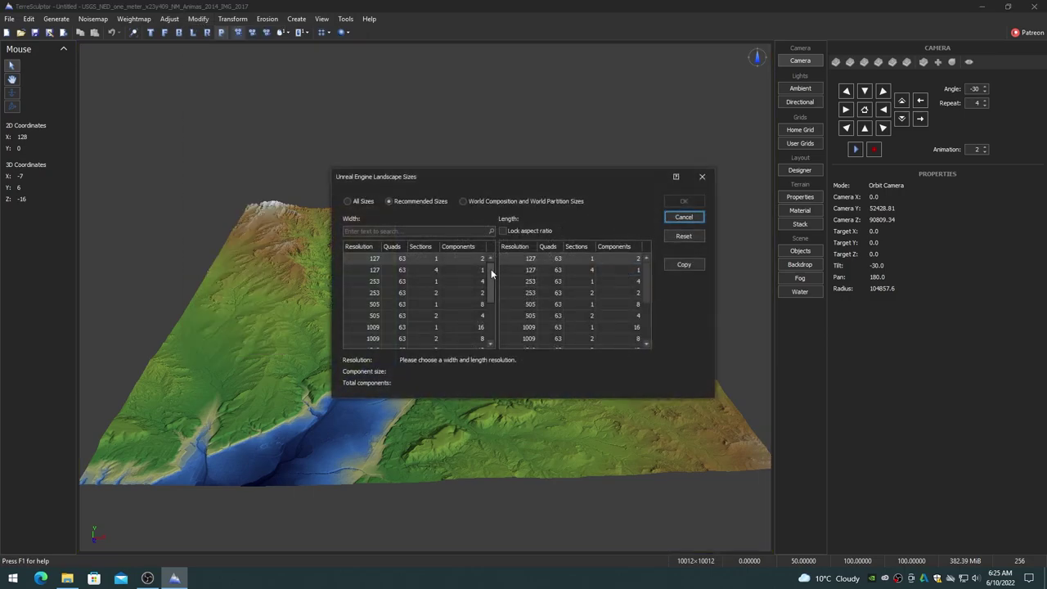
pyautogui.scroll(-3, 489, 278)
pyautogui.click(372, 338)
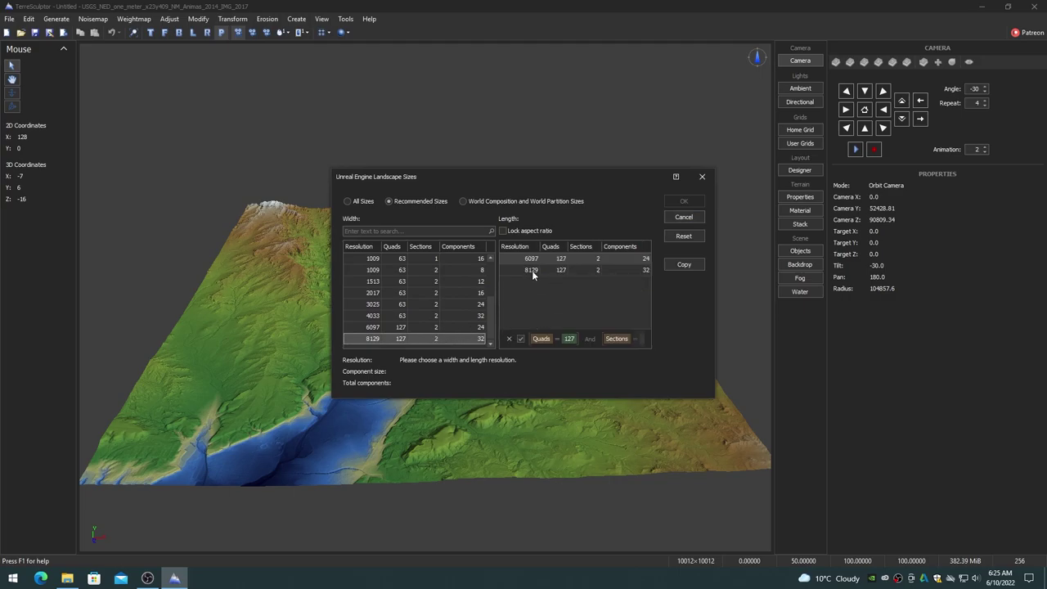
pyautogui.click(532, 270)
pyautogui.click(685, 202)
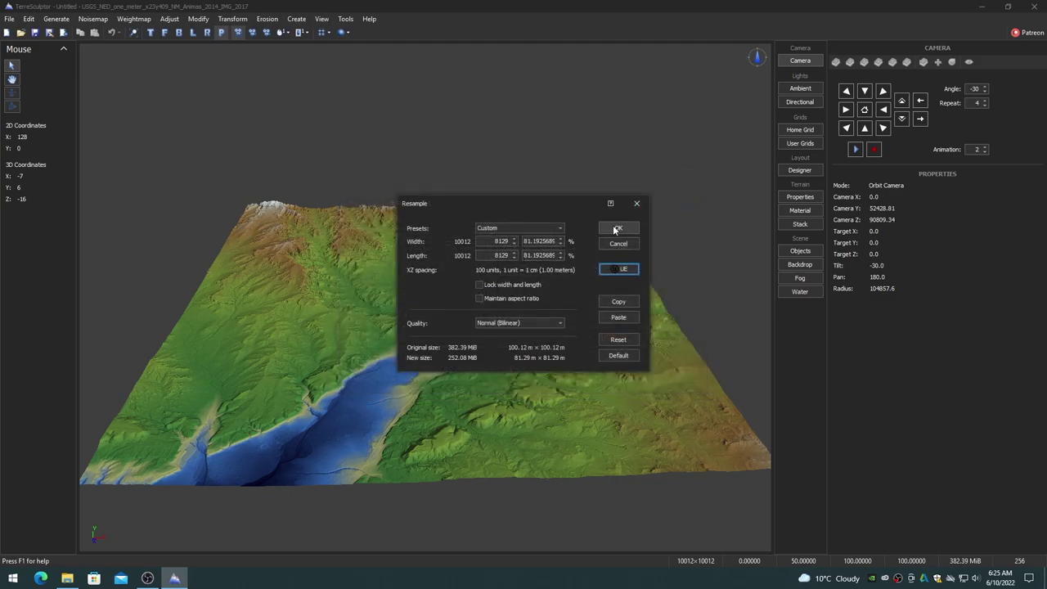
pyautogui.click(617, 228)
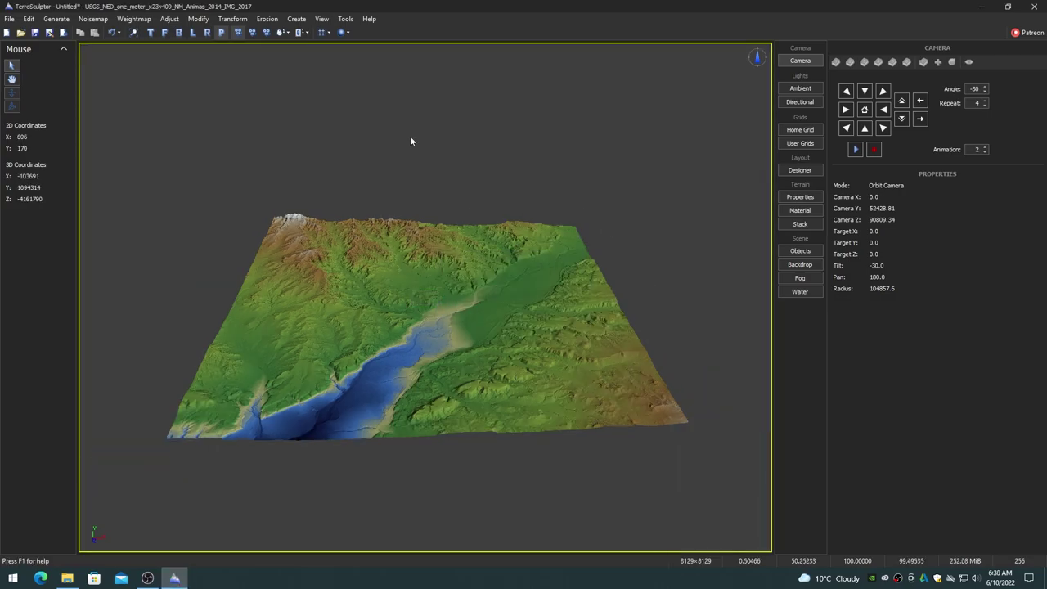
# Step: Run Modify > Normalize on the 8129×8129 terrain to stretch heights to 0–100
pyautogui.click(198, 18)
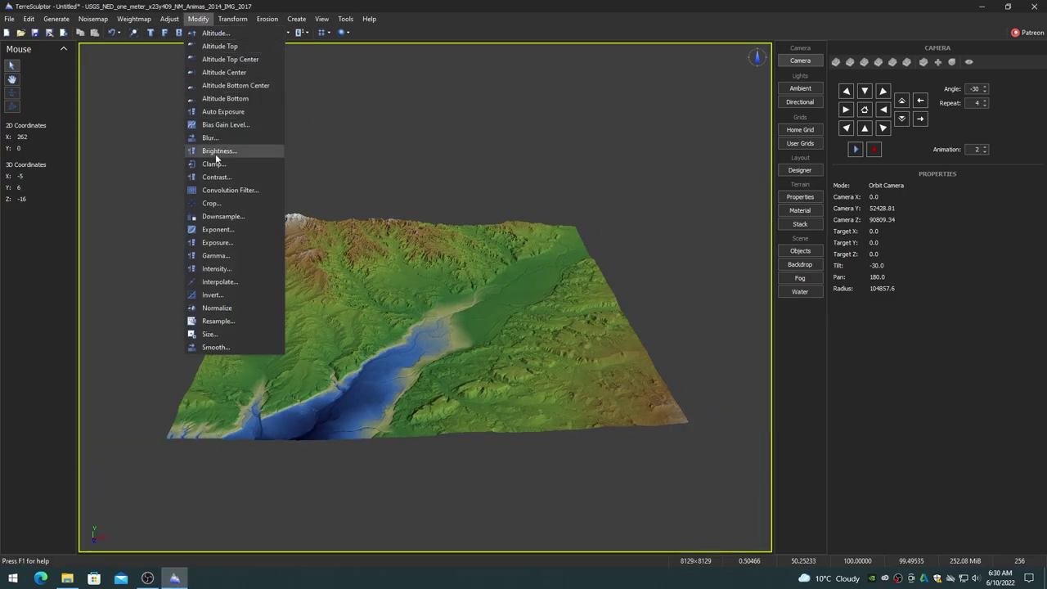
pyautogui.click(215, 298)
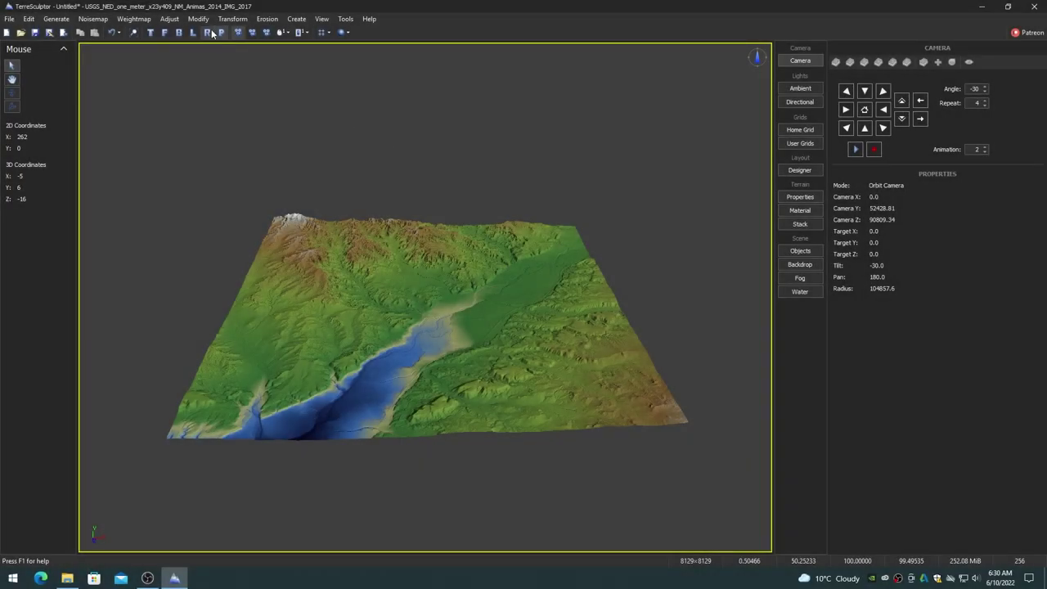
pyautogui.click(198, 18)
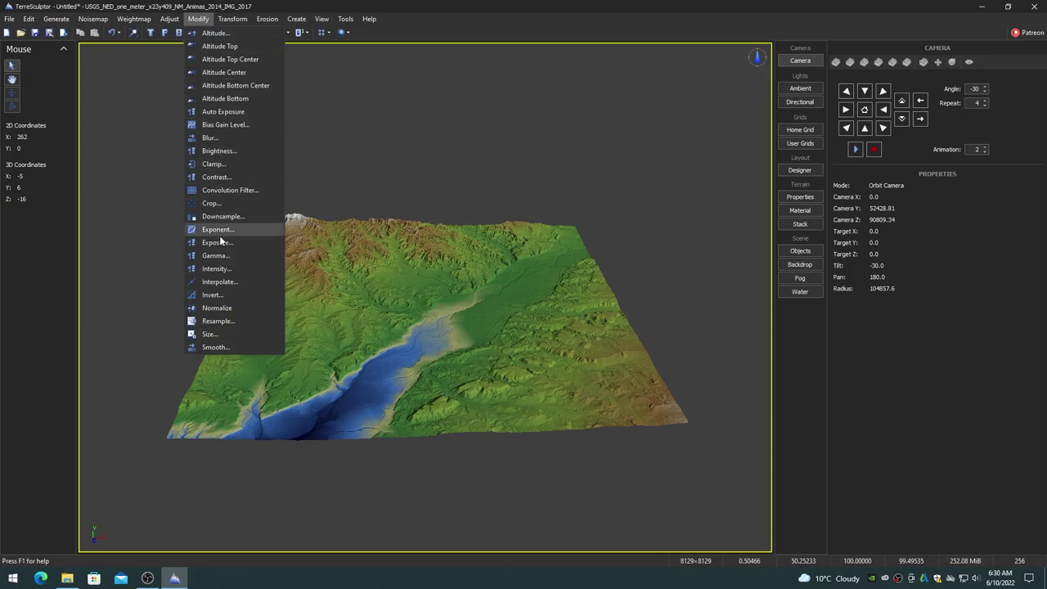
pyautogui.click(212, 304)
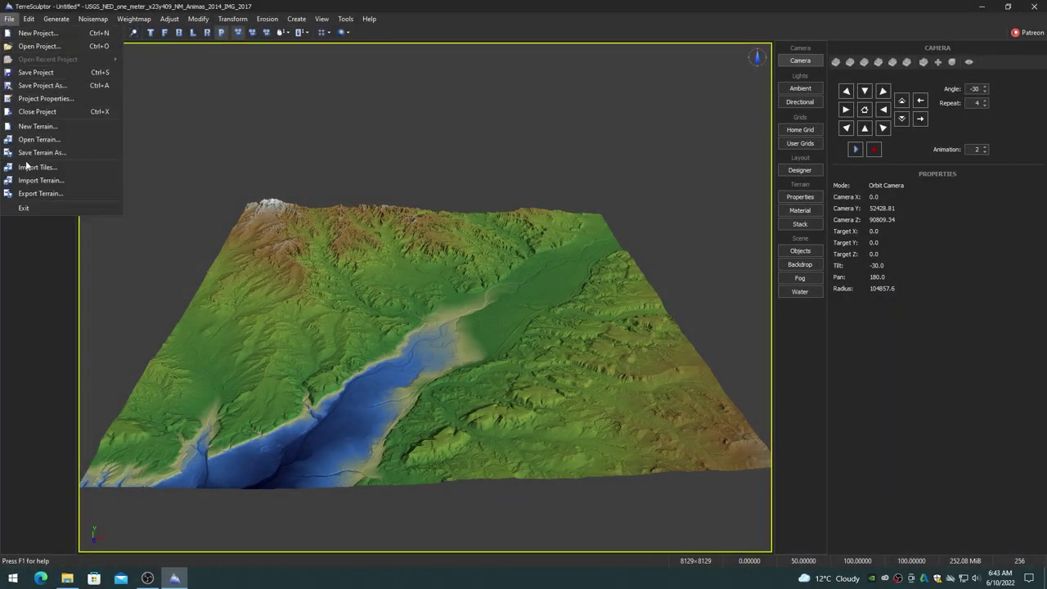
# Step: Export the terrain as MyTerrain.png on drive D in 16-bit grayscale
pyautogui.click(40, 192)
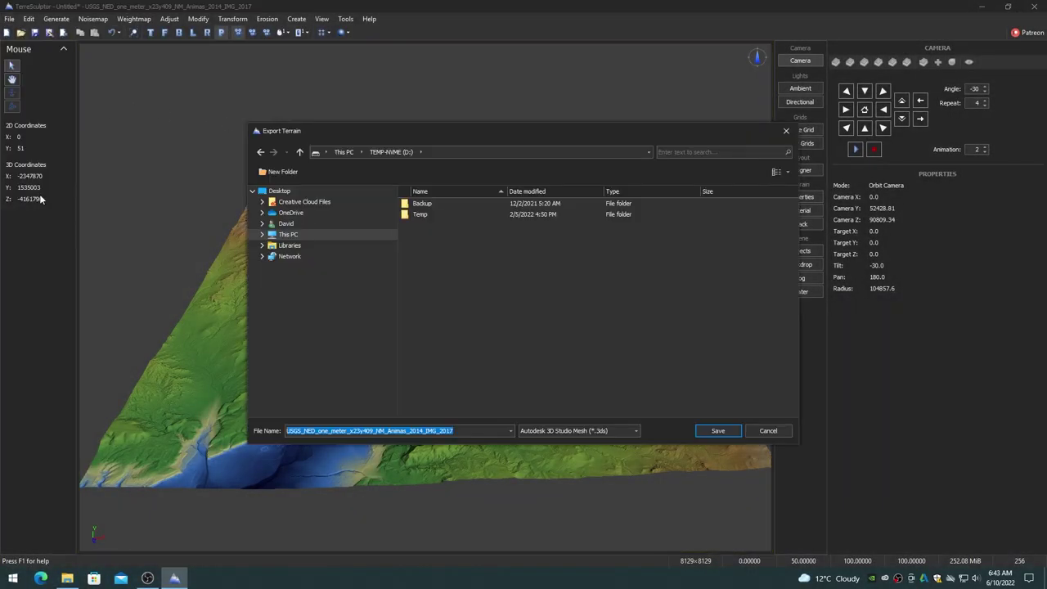
pyautogui.click(632, 435)
pyautogui.moveTo(640, 449); pyautogui.dragTo(640, 472)
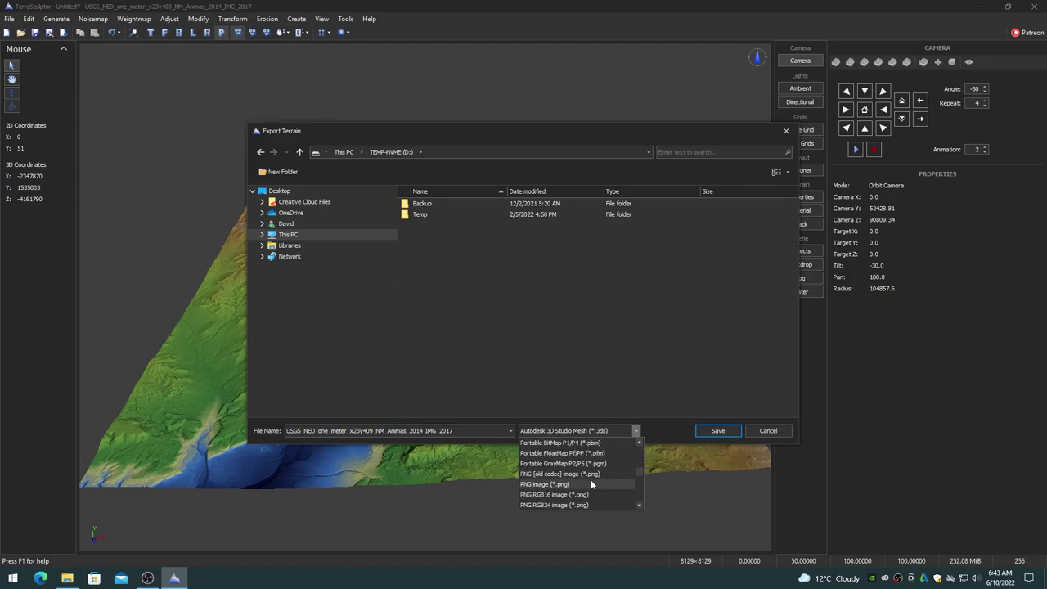
pyautogui.click(538, 484)
pyautogui.click(461, 431)
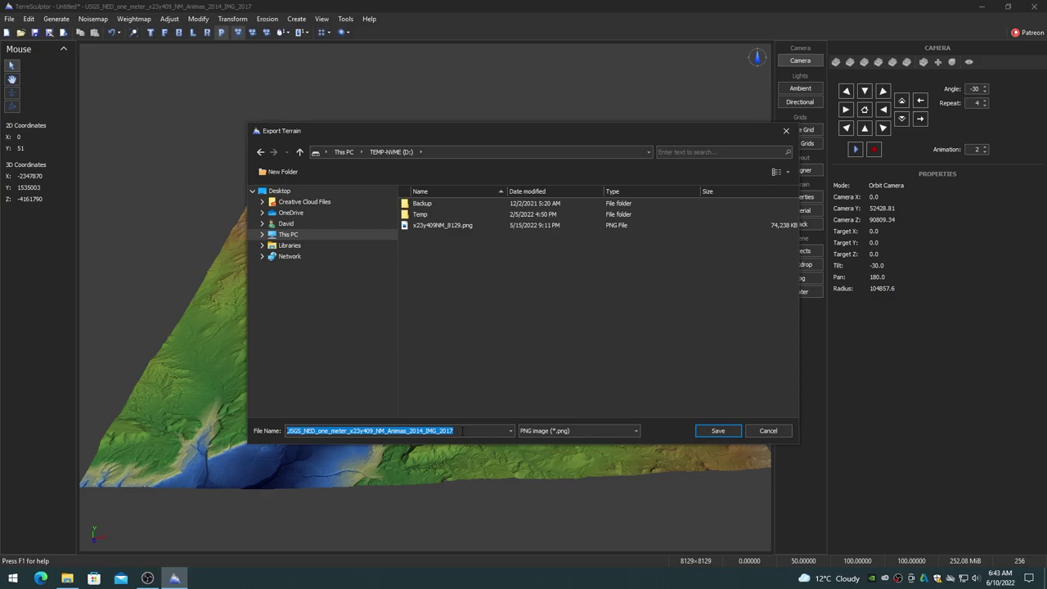
pyautogui.write('MyTerrain')
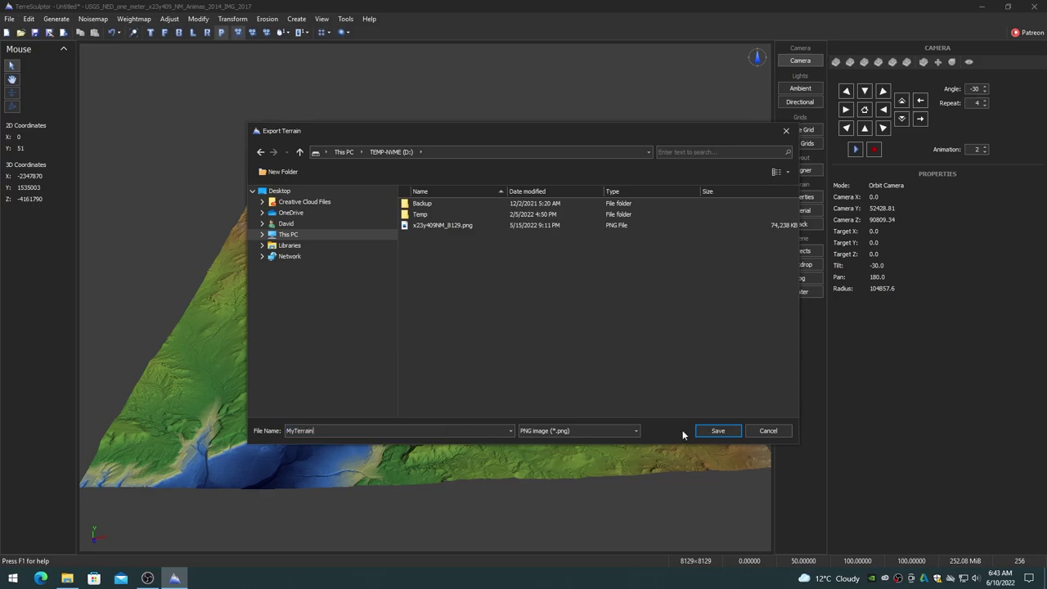
pyautogui.click(718, 430)
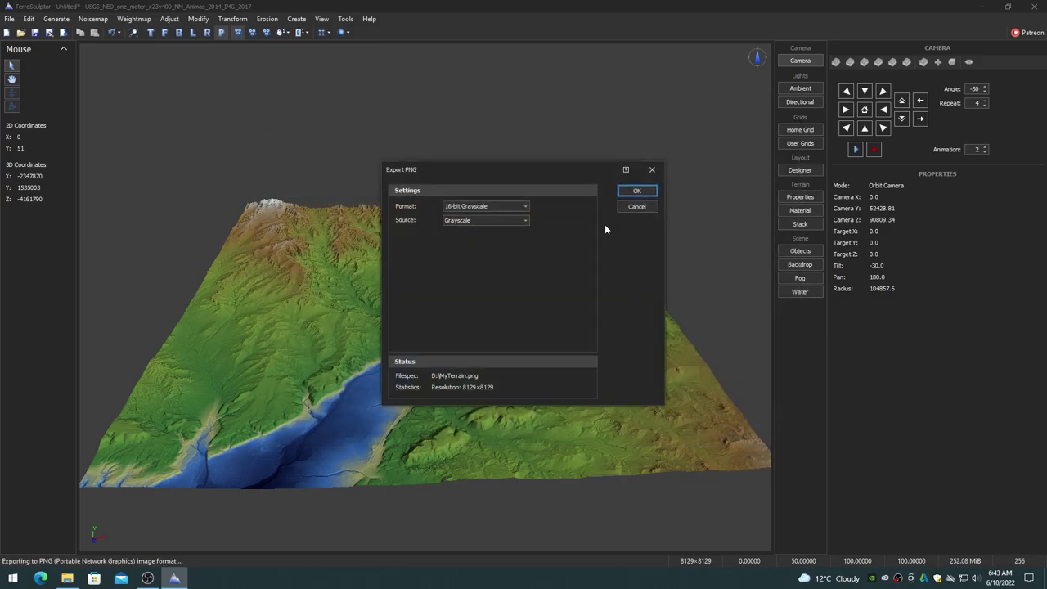
pyautogui.click(635, 190)
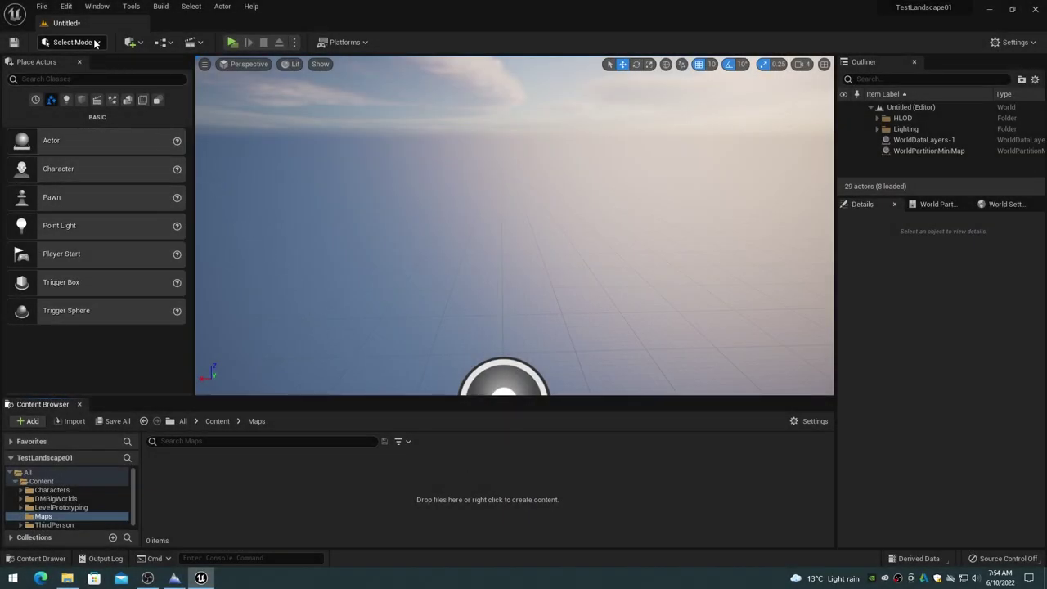
# Step: In Landscape Mode, choose Import from File with the x23y409NM_8129.png heightmap
pyautogui.click(71, 42)
pyautogui.click(86, 72)
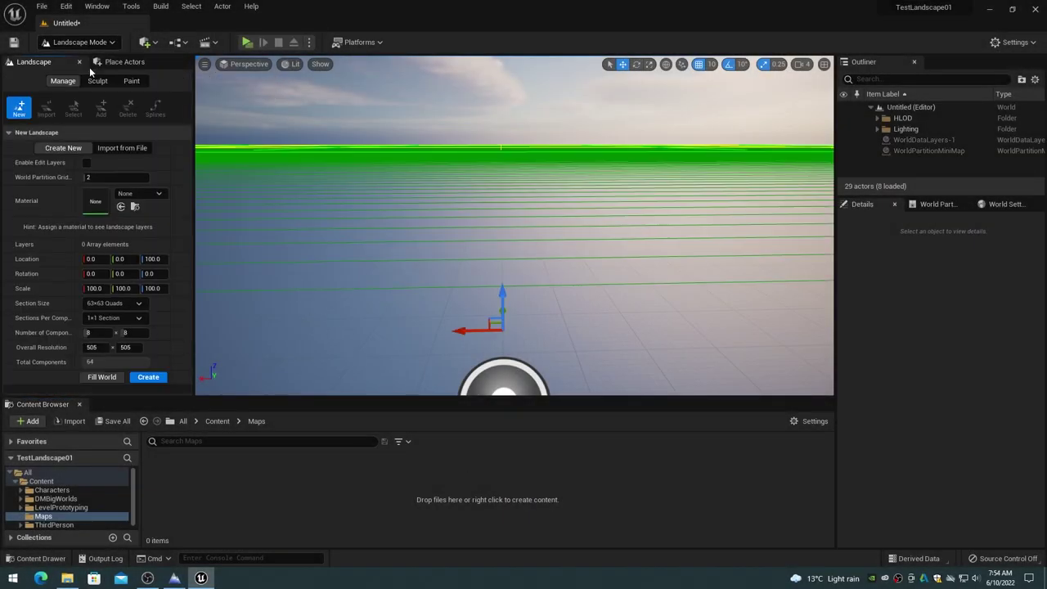
pyautogui.click(139, 148)
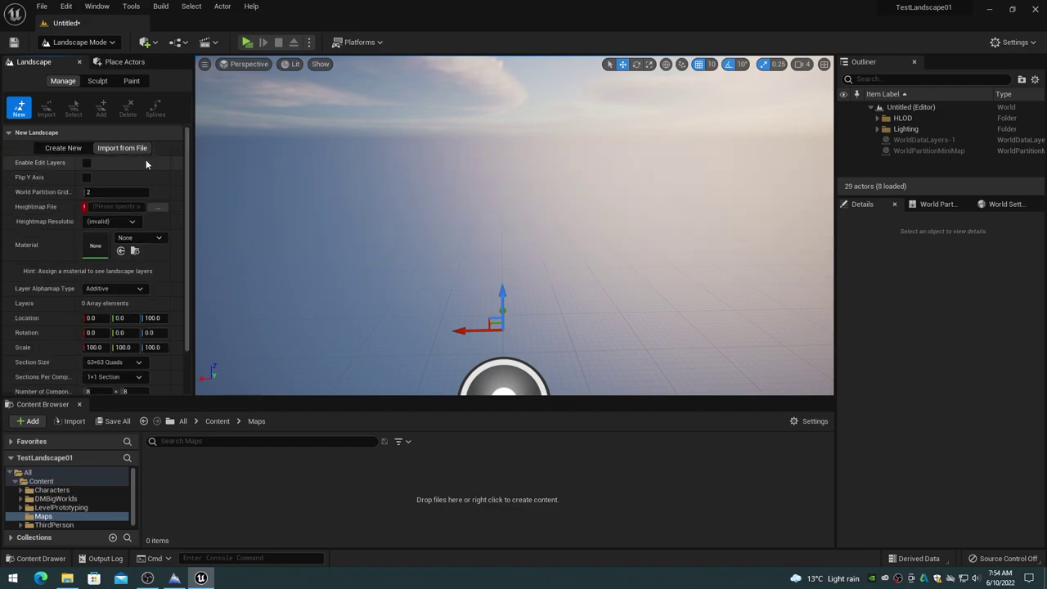
pyautogui.click(155, 212)
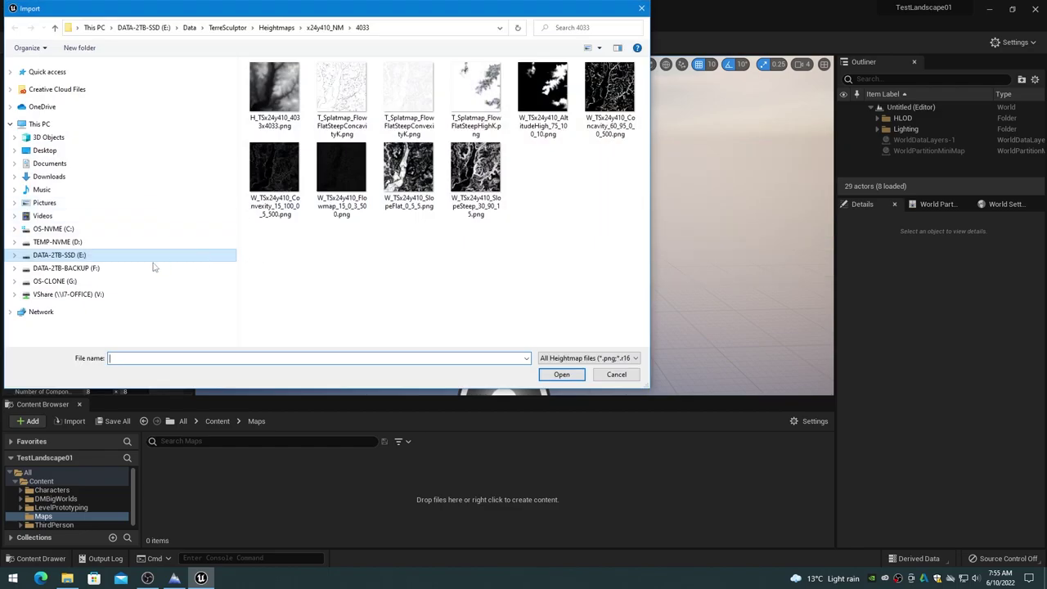
pyautogui.click(139, 242)
pyautogui.doubleClick(409, 92)
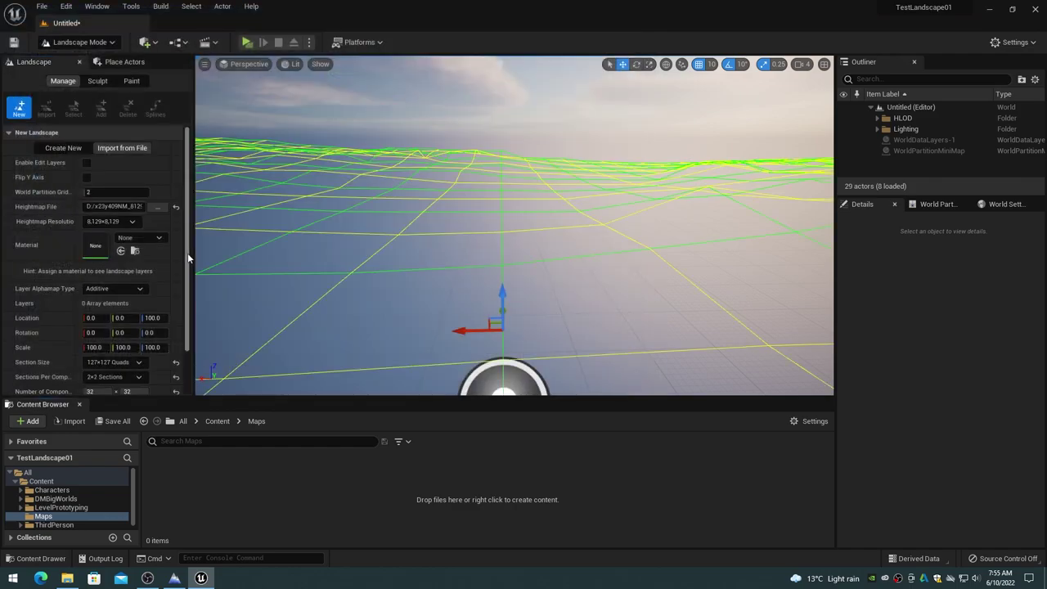
# Step: Assign MI_AutoMaterial from the DMBigWorlds AutoMaterial folder as the landscape material
pyautogui.click(21, 498)
pyautogui.click(26, 507)
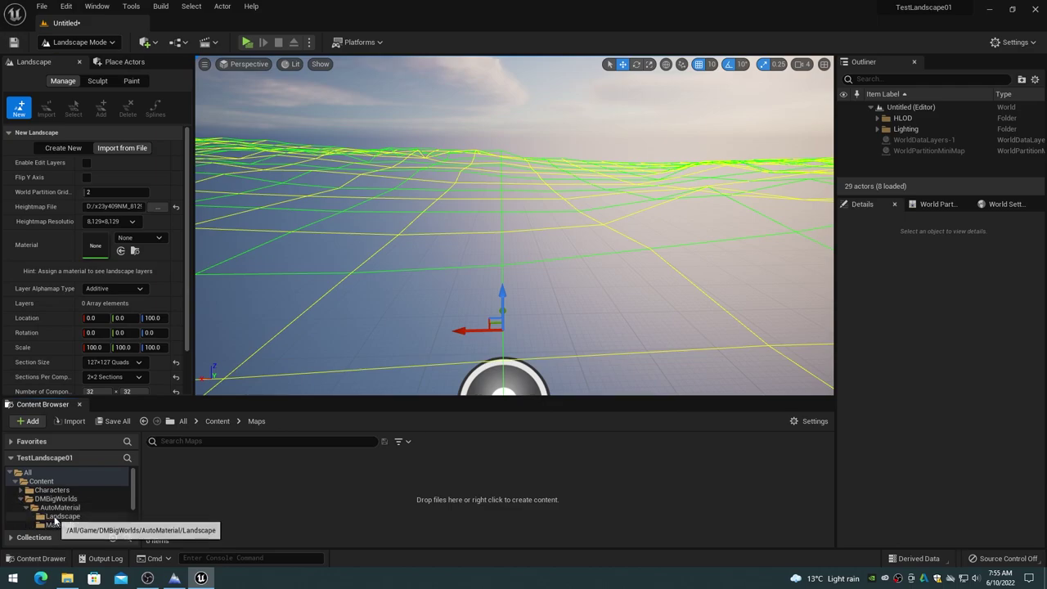
pyautogui.click(60, 524)
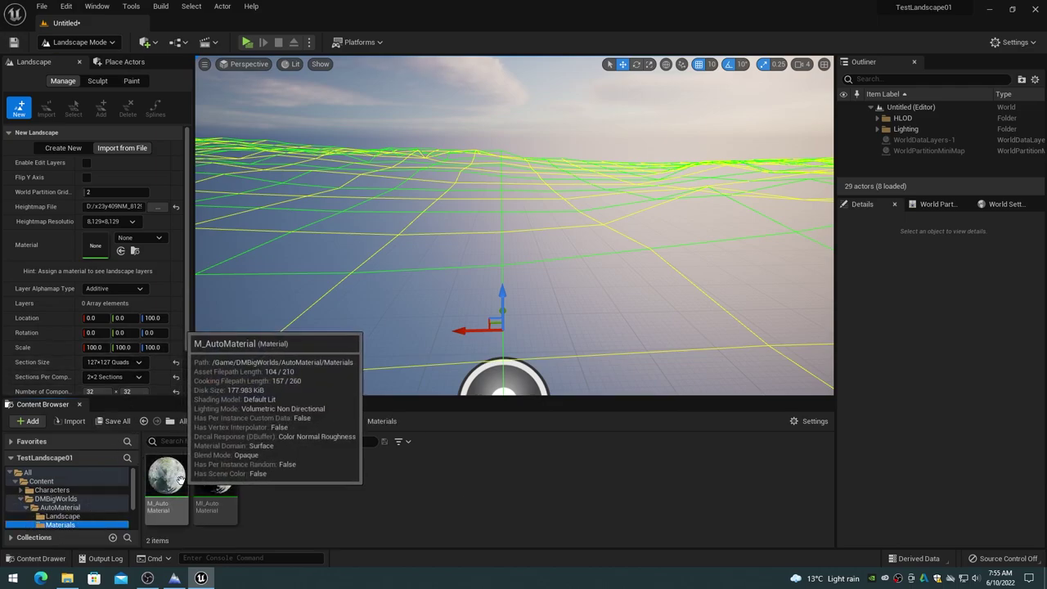
pyautogui.click(215, 478)
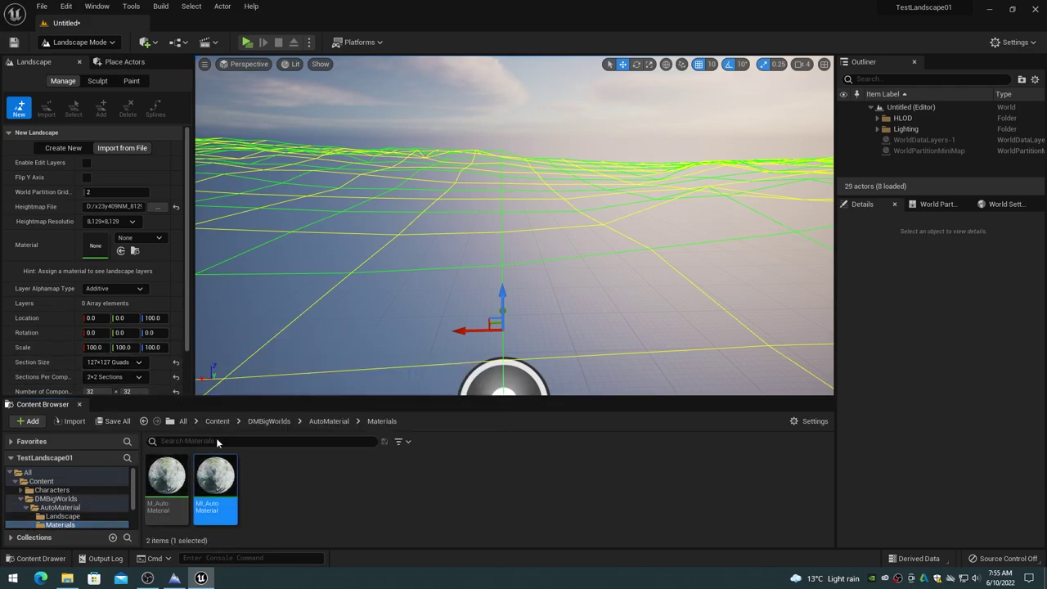
pyautogui.click(121, 250)
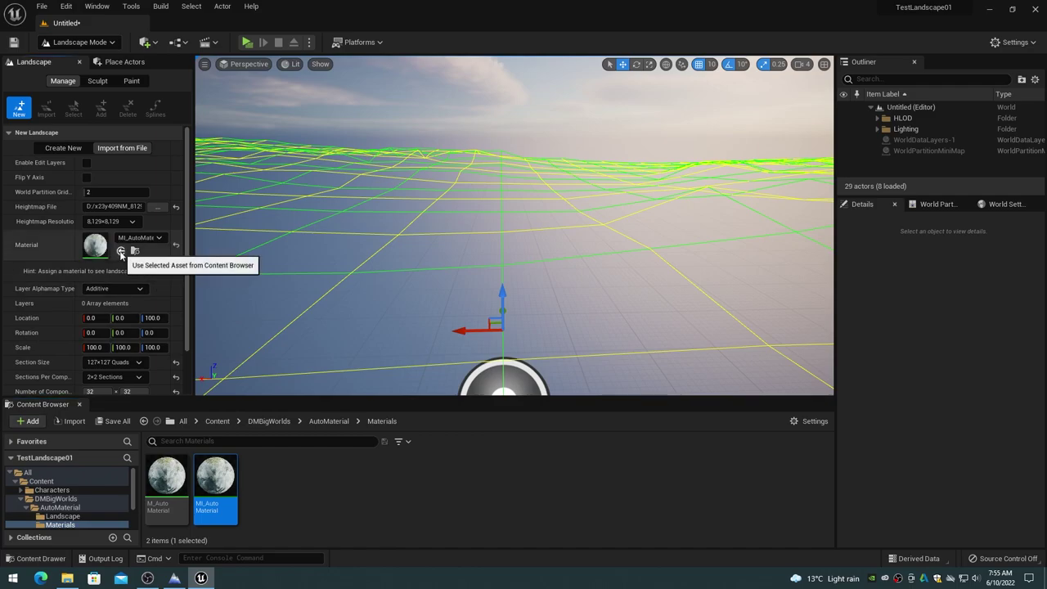
# Step: Set the landscape Z location to 25600 and import the new landscape
pyautogui.click(154, 317)
pyautogui.write('25600')
pyautogui.press('Tab')
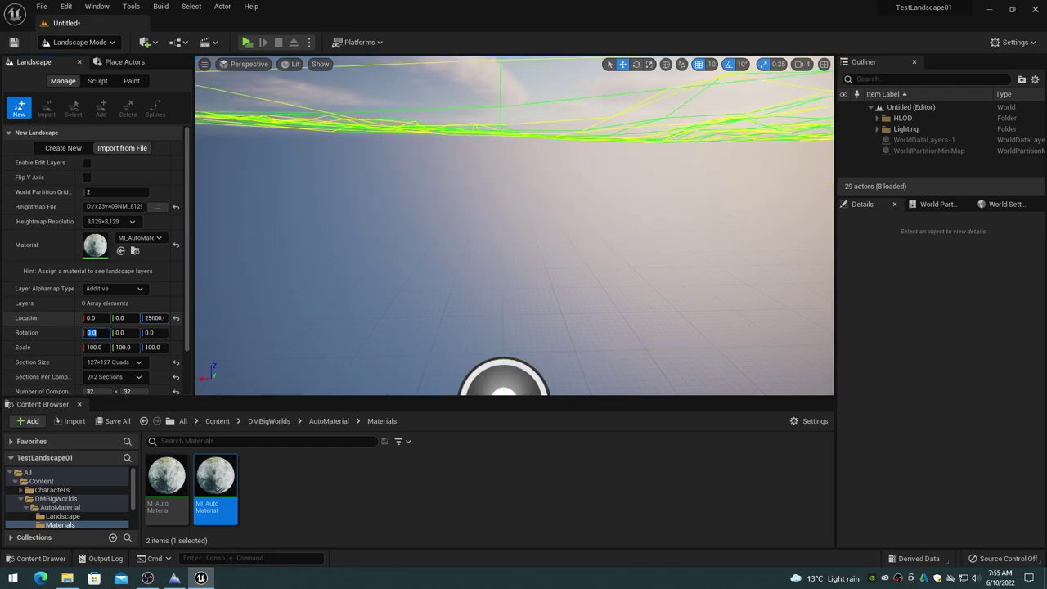
pyautogui.moveTo(185, 318); pyautogui.dragTo(186, 359)
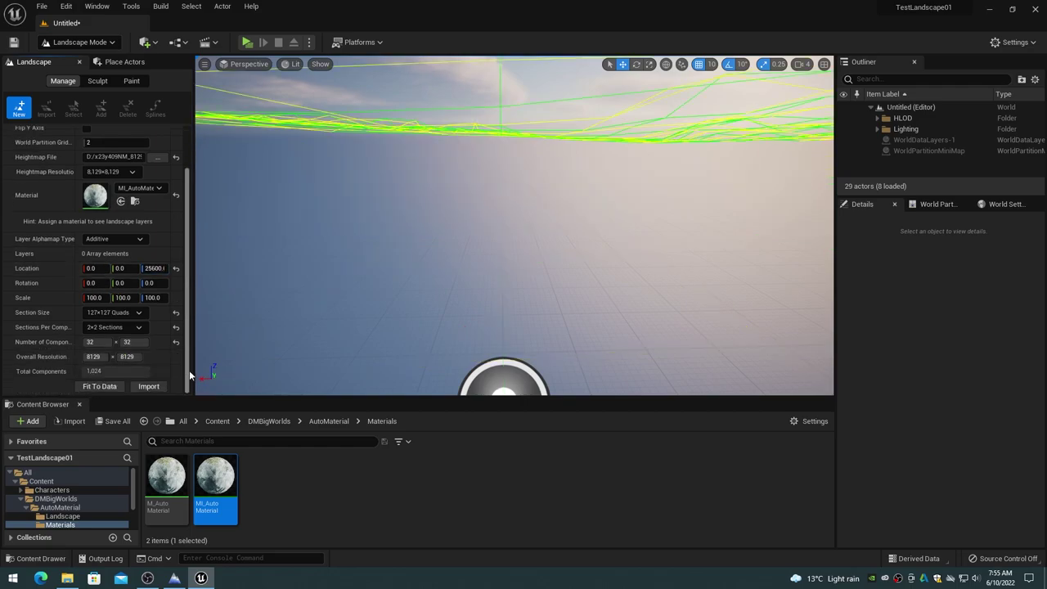
pyautogui.click(148, 387)
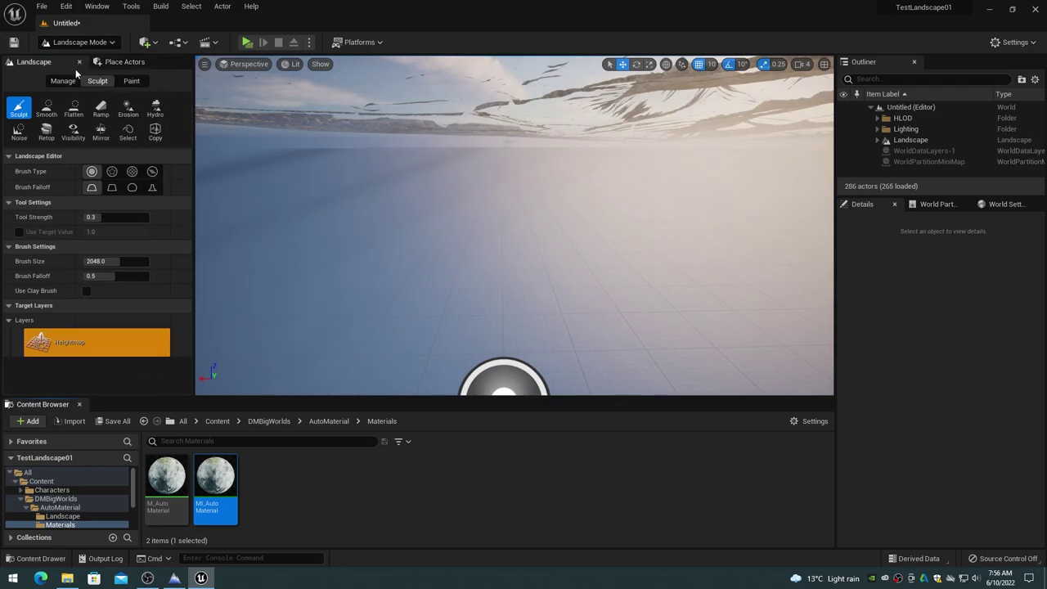
# Step: Switch the Unreal editor from Landscape Mode back to Select Mode
pyautogui.click(79, 42)
pyautogui.click(65, 54)
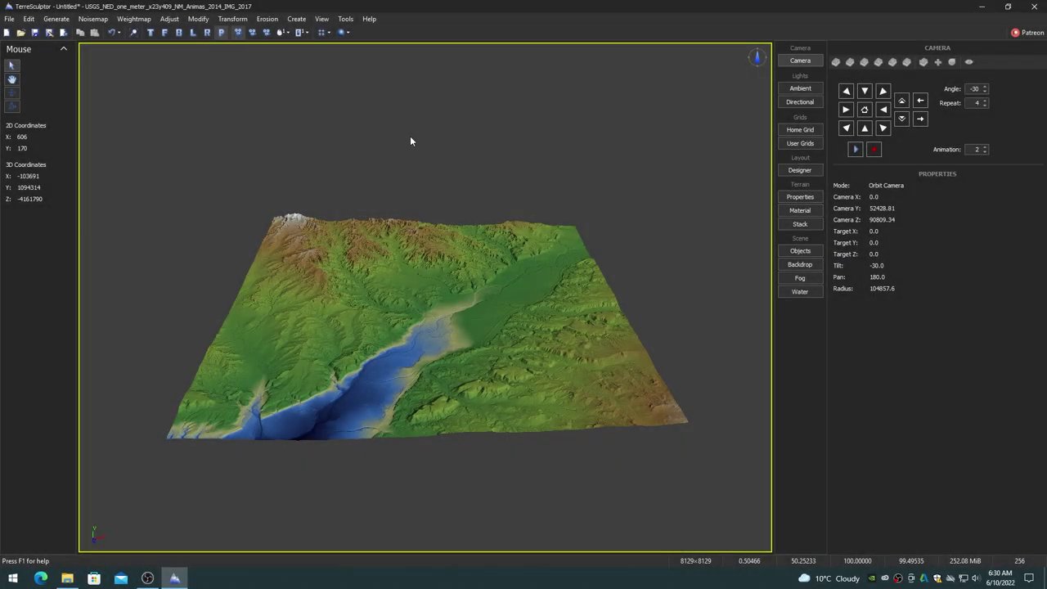
# Step: Apply Normalize from the Modify menu to the terrain heightmap
pyautogui.click(198, 18)
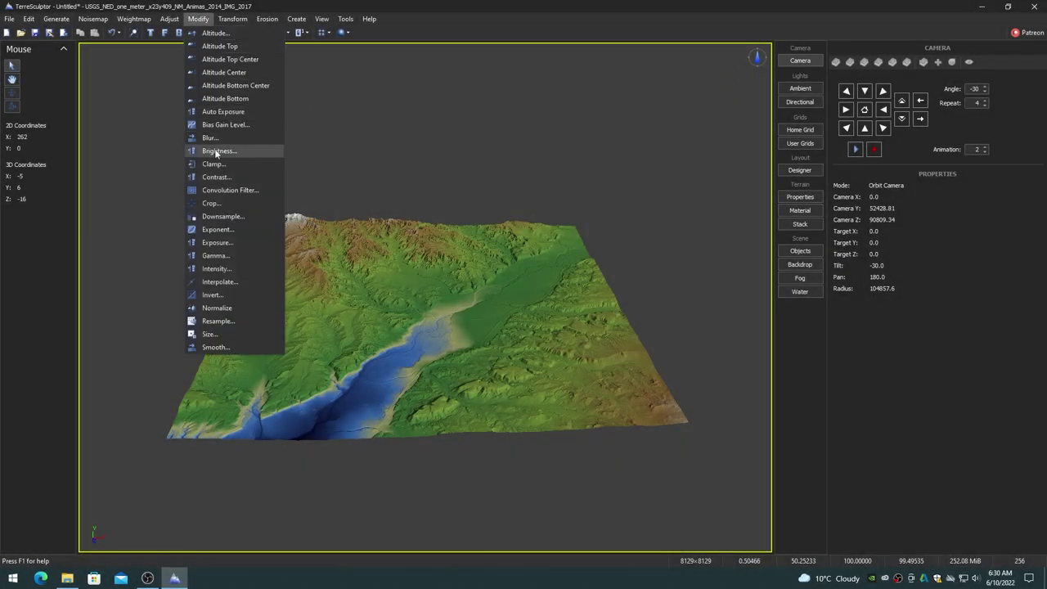
pyautogui.click(214, 300)
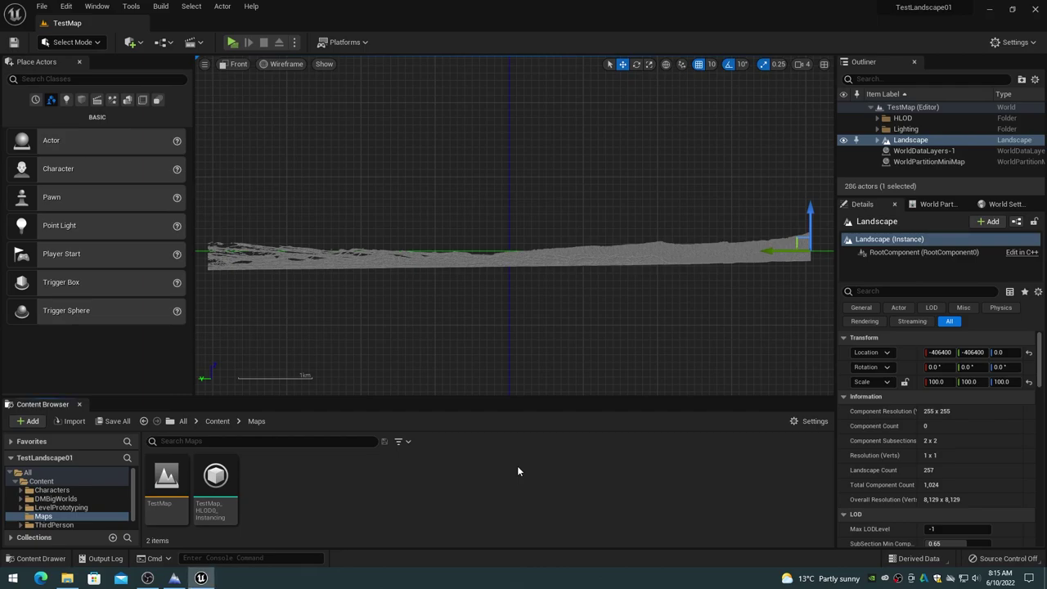
# Step: Set the Landscape's Location Z to 25600 in the Details panel
pyautogui.click(998, 352)
pyautogui.write('256')
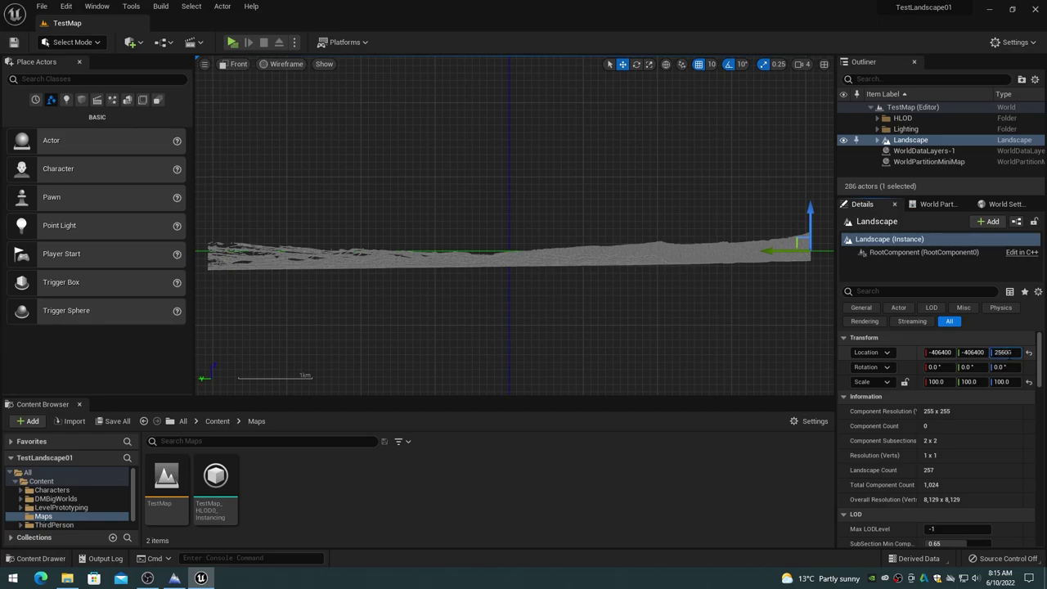
pyautogui.press('Return')
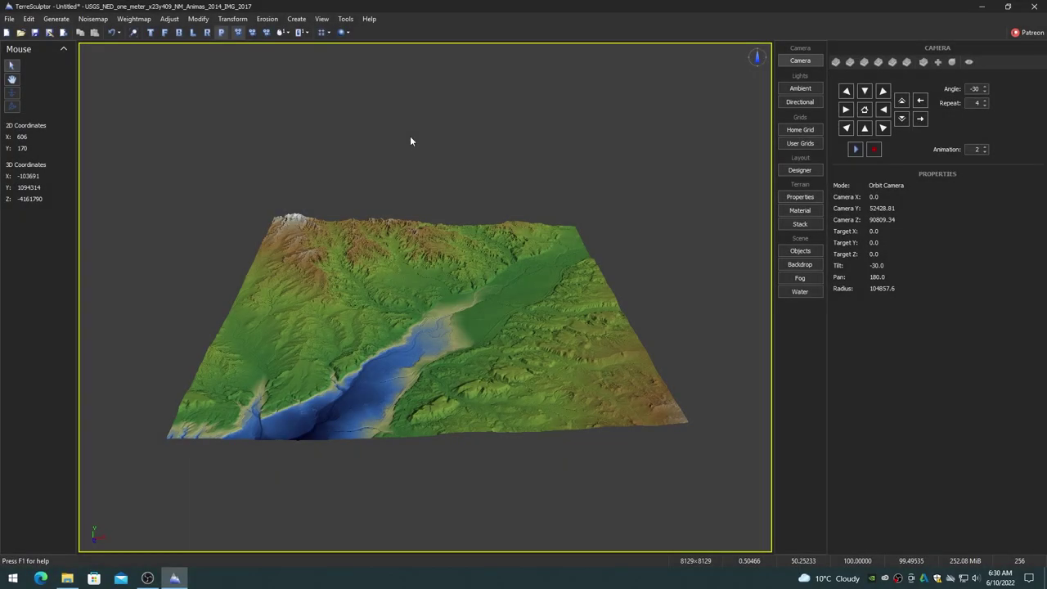
# Step: Apply Modify > Normalize to stretch the terrain heights across 0–100
pyautogui.click(198, 18)
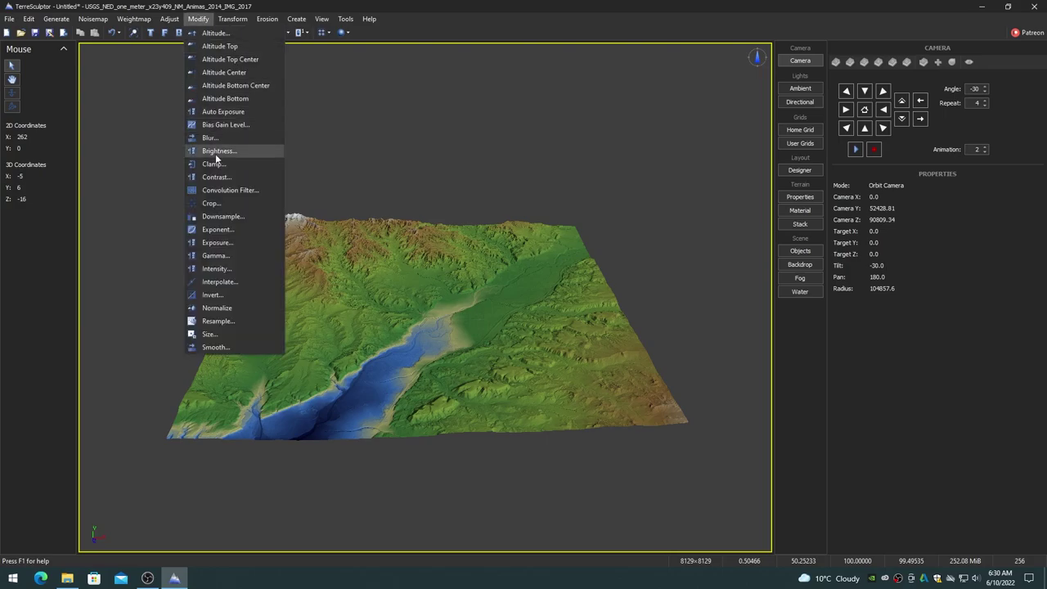
pyautogui.click(214, 308)
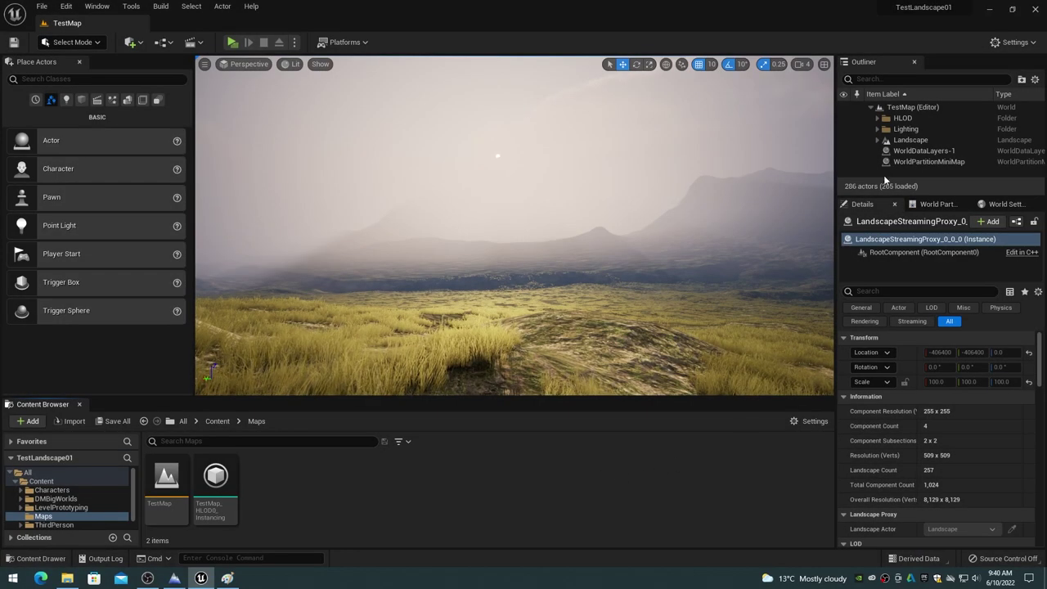
# Step: Expand the Landscape in the Outliner and select its first LandscapeStreamingProxy
pyautogui.click(877, 140)
pyautogui.click(918, 153)
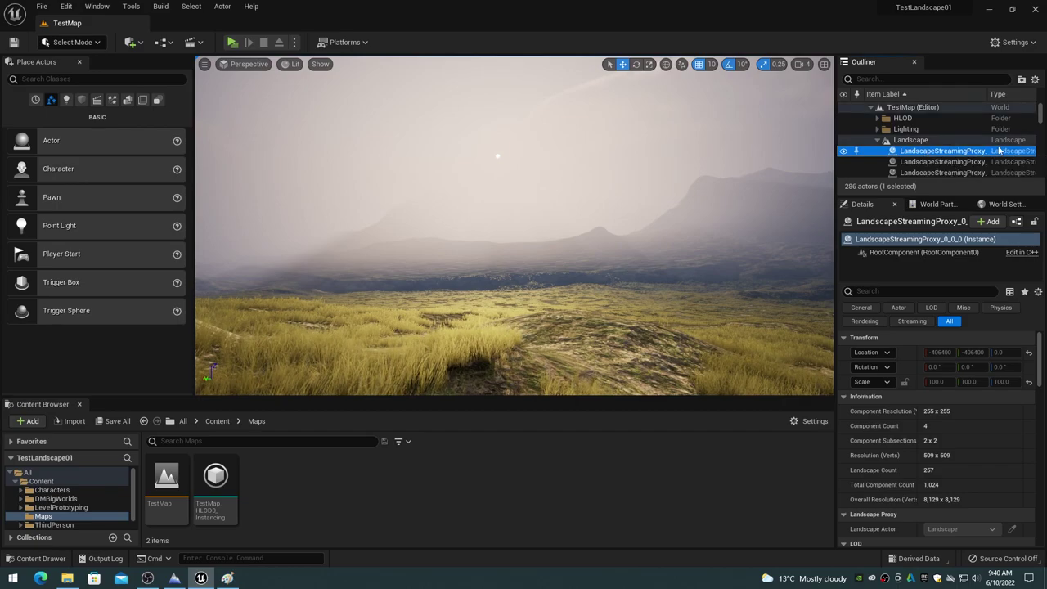
pyautogui.moveTo(1040, 117); pyautogui.dragTo(1041, 151)
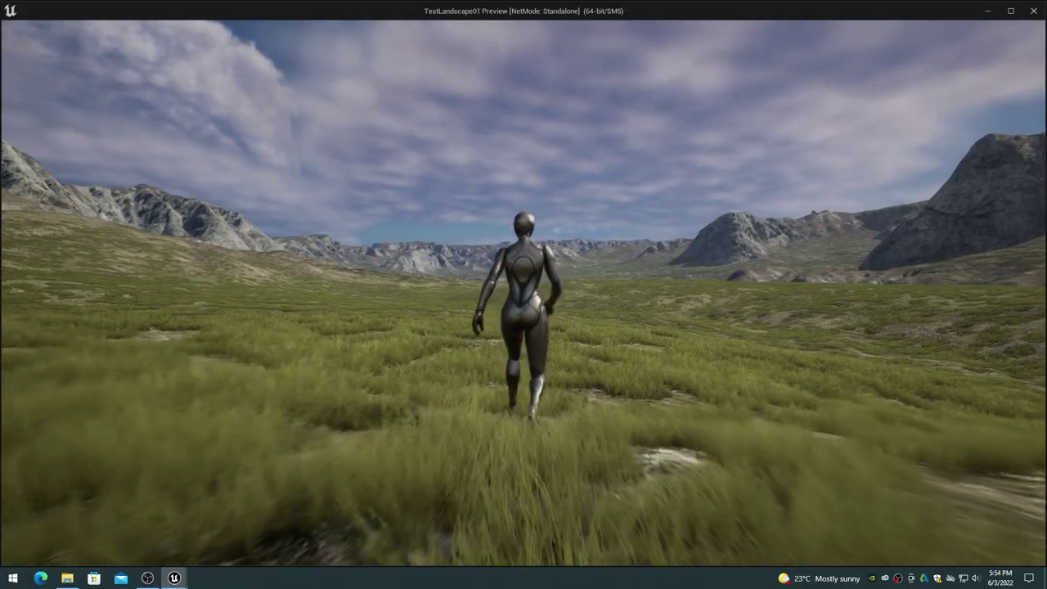
# Step: Run the character forward across the grass toward the rocky mountains
pyautogui.press('w')
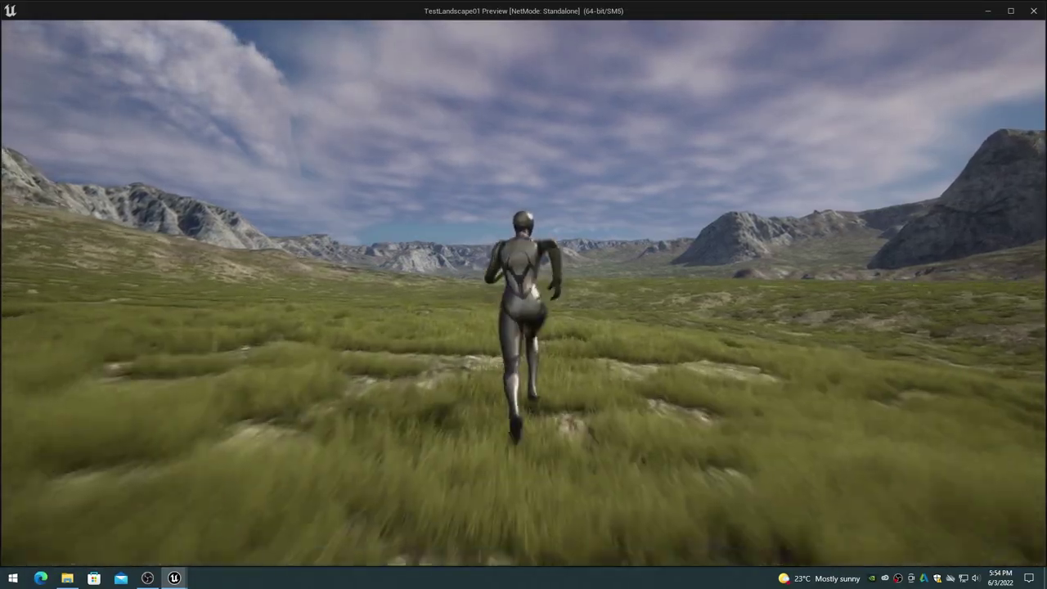